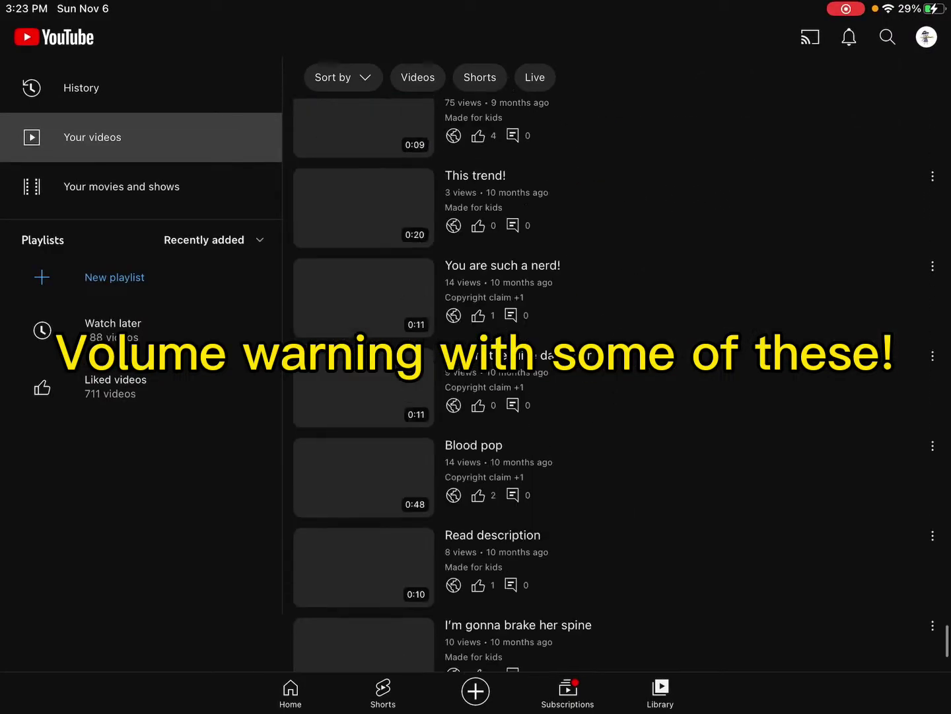
{"action": "scroll", "coordinate": [613, 385], "scroll_direction": "down", "scroll_amount": 5}
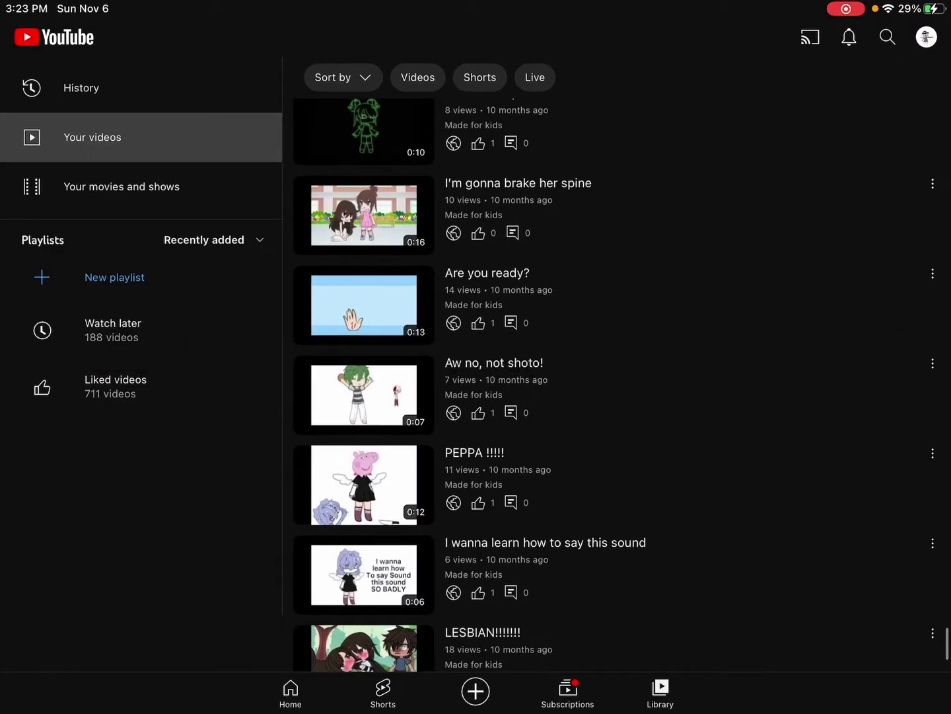
{"action": "scroll", "coordinate": [614, 385], "scroll_direction": "down", "scroll_amount": 10}
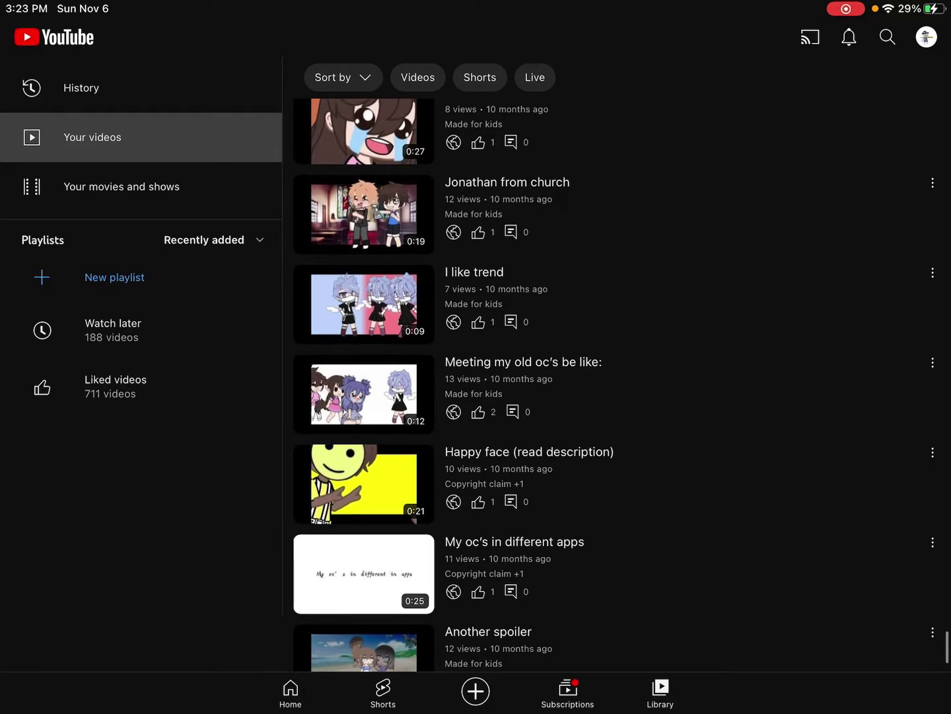
{"action": "scroll", "coordinate": [613, 385], "scroll_direction": "down", "scroll_amount": 10}
{"action": "scroll", "coordinate": [614, 385], "scroll_direction": "down", "scroll_amount": 3}
{"action": "scroll", "coordinate": [614, 385], "scroll_direction": "down", "scroll_amount": 6}
{"action": "scroll", "coordinate": [614, 385], "scroll_direction": "up", "scroll_amount": 4}
{"action": "scroll", "coordinate": [614, 385], "scroll_direction": "up", "scroll_amount": 1}
Step: Play 'IM SO SORRY TO WHO EVER SEE'S THIS' and pause it at 0:08
{"action": "left_click", "coordinate": [521, 308]}
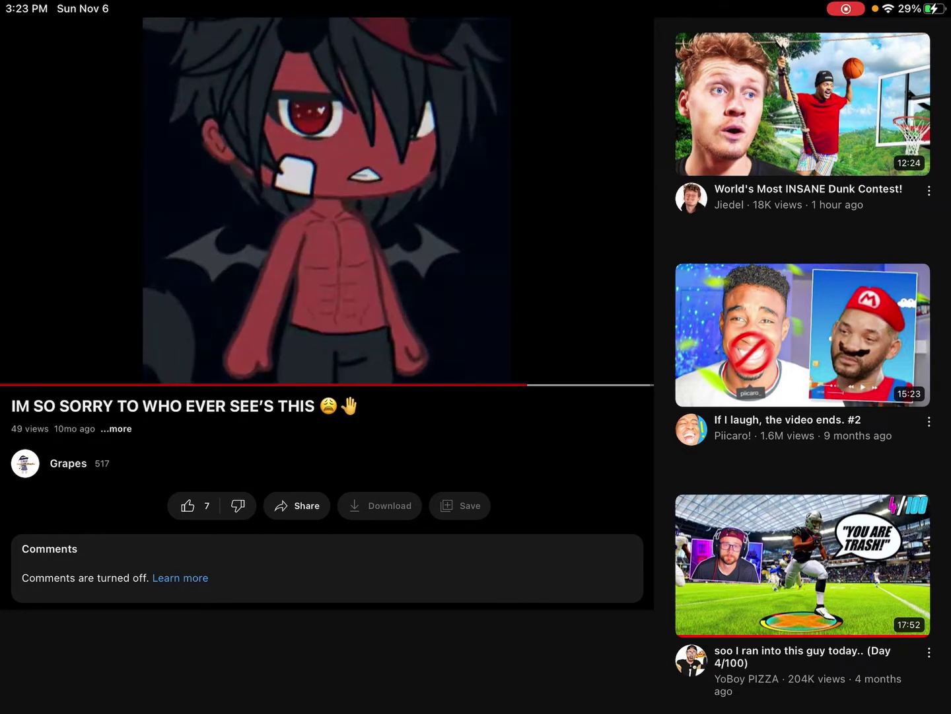
{"action": "left_click", "coordinate": [327, 201]}
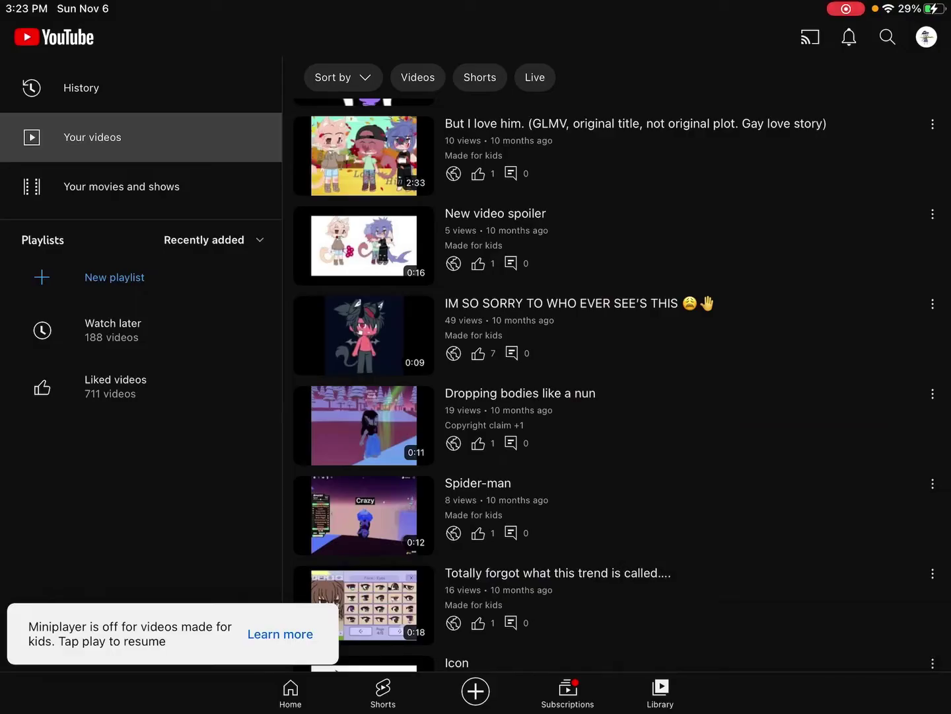
{"action": "scroll", "coordinate": [618, 386], "scroll_direction": "down", "scroll_amount": 2}
{"action": "scroll", "coordinate": [617, 387], "scroll_direction": "down", "scroll_amount": 5}
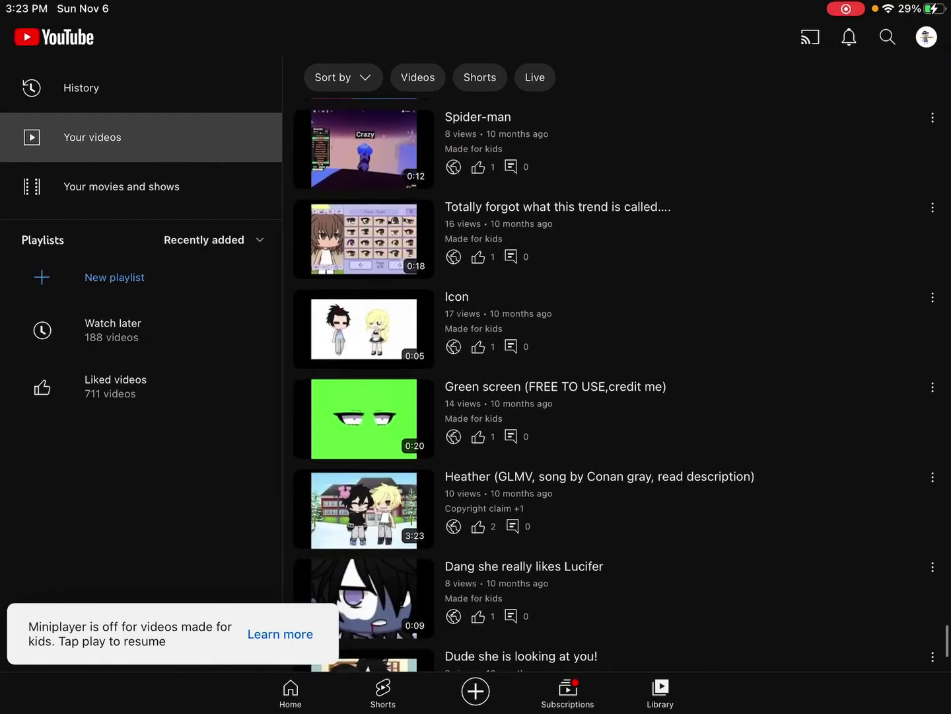
{"action": "scroll", "coordinate": [616, 387], "scroll_direction": "down", "scroll_amount": 3}
{"action": "scroll", "coordinate": [617, 387], "scroll_direction": "down", "scroll_amount": 5}
{"action": "scroll", "coordinate": [617, 387], "scroll_direction": "down", "scroll_amount": 2}
{"action": "scroll", "coordinate": [617, 386], "scroll_direction": "up", "scroll_amount": 2}
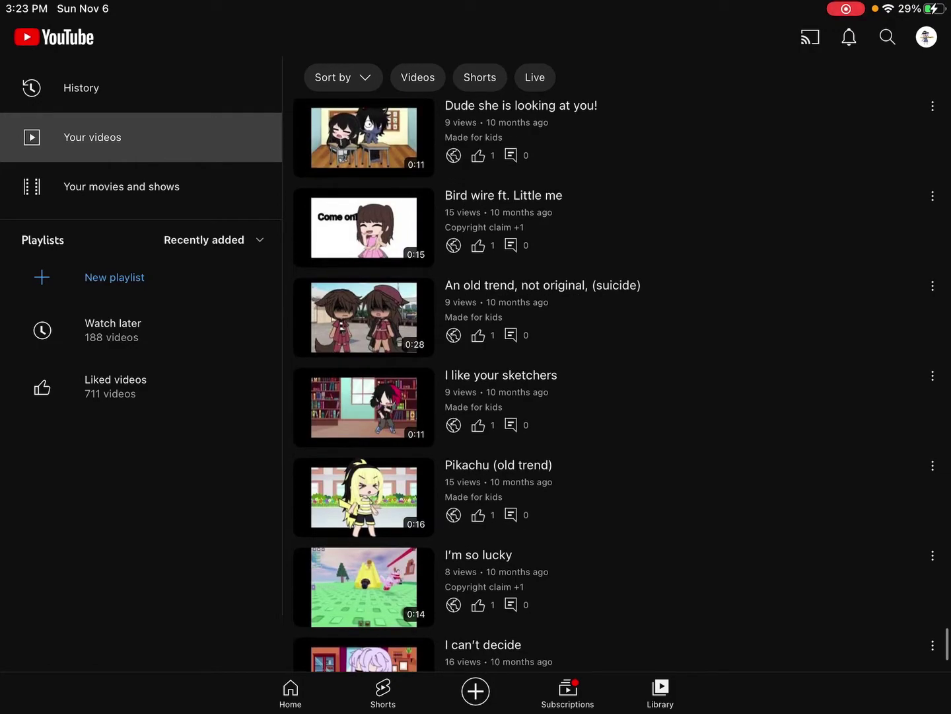
{"action": "scroll", "coordinate": [617, 387], "scroll_direction": "down", "scroll_amount": 2}
{"action": "scroll", "coordinate": [617, 386], "scroll_direction": "down", "scroll_amount": 8}
{"action": "scroll", "coordinate": [617, 386], "scroll_direction": "down", "scroll_amount": 3}
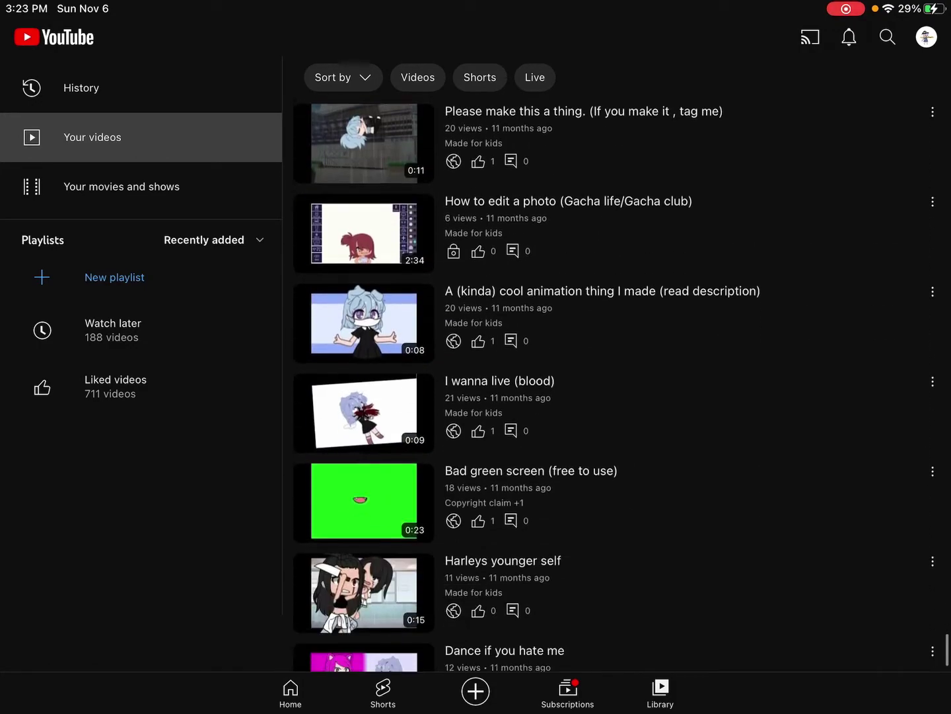
{"action": "scroll", "coordinate": [617, 386], "scroll_direction": "down", "scroll_amount": 1}
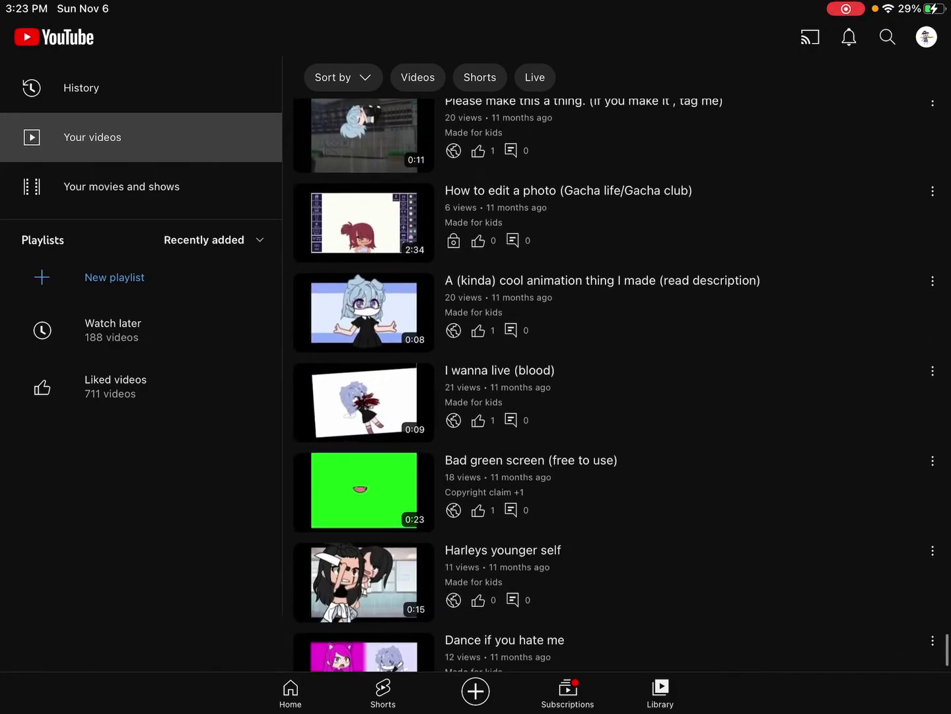
{"action": "scroll", "coordinate": [618, 386], "scroll_direction": "down", "scroll_amount": 1}
{"action": "scroll", "coordinate": [618, 387], "scroll_direction": "down", "scroll_amount": 3}
{"action": "scroll", "coordinate": [617, 387], "scroll_direction": "down", "scroll_amount": 1}
{"action": "scroll", "coordinate": [617, 386], "scroll_direction": "down", "scroll_amount": 2}
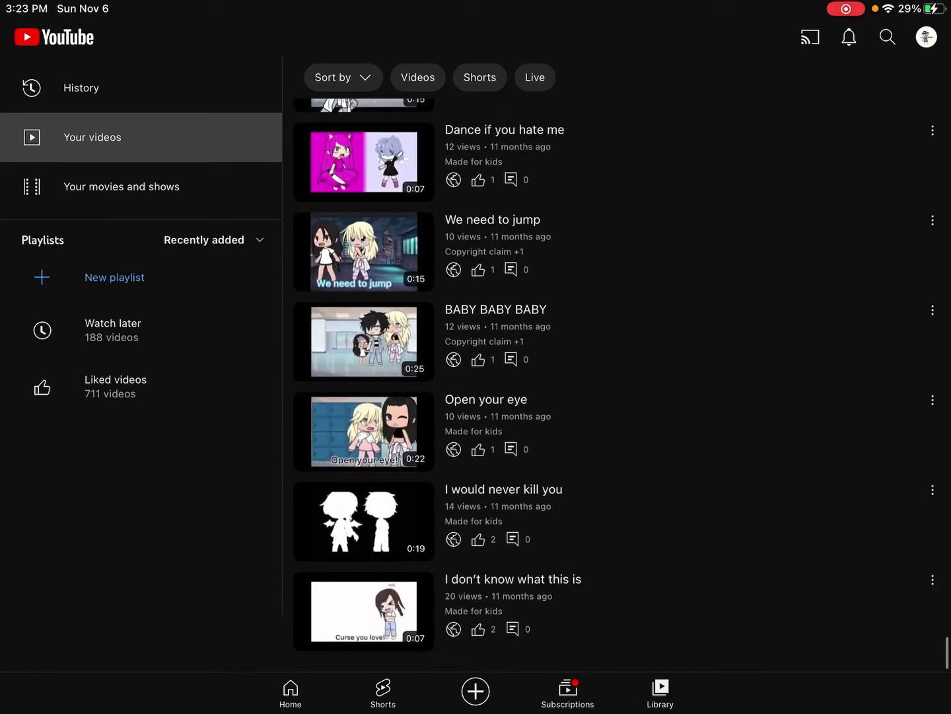
{"action": "scroll", "coordinate": [617, 387], "scroll_direction": "up", "scroll_amount": 3}
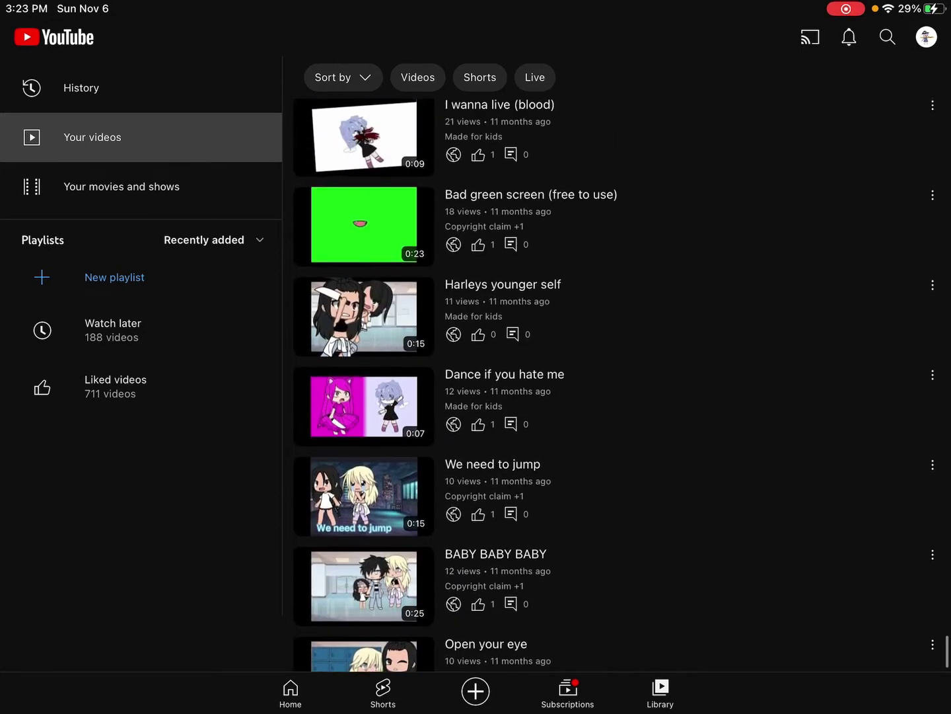
{"action": "scroll", "coordinate": [617, 387], "scroll_direction": "up", "scroll_amount": 3}
Step: Play 'A (kinda) cool animation thing I made', then minimize and close its miniplayer
{"action": "left_click", "coordinate": [363, 416]}
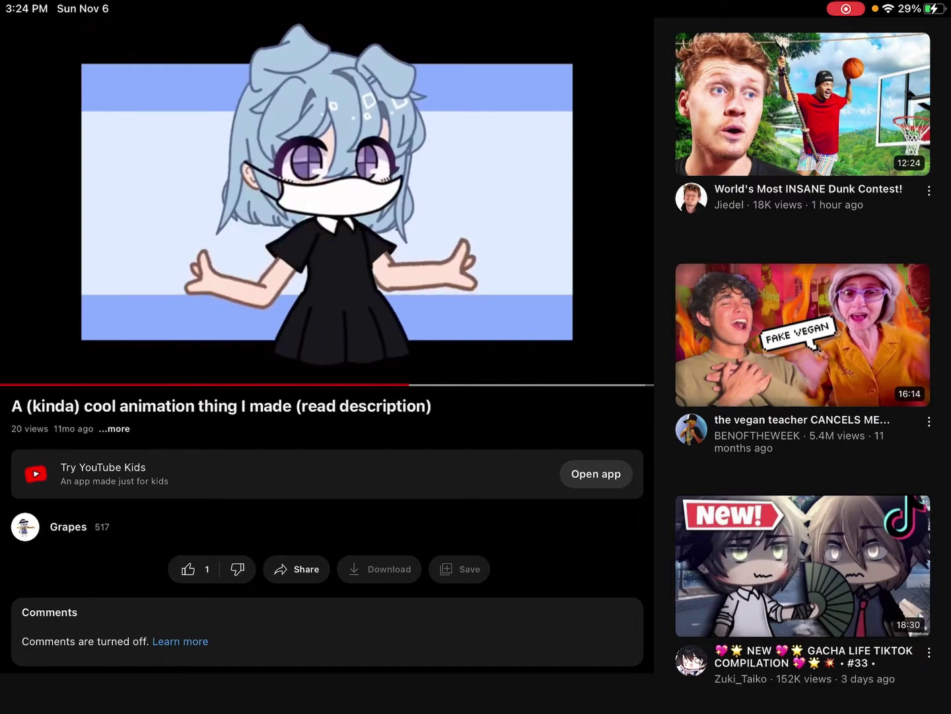
{"action": "left_click", "coordinate": [327, 260]}
{"action": "left_click", "coordinate": [21, 39]}
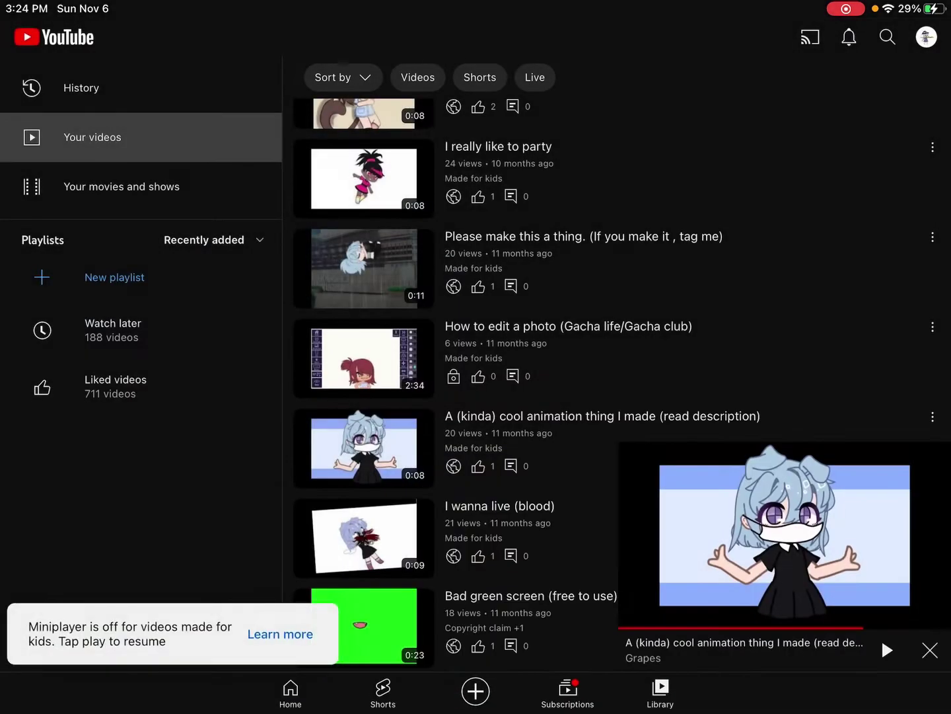
{"action": "left_click", "coordinate": [929, 651]}
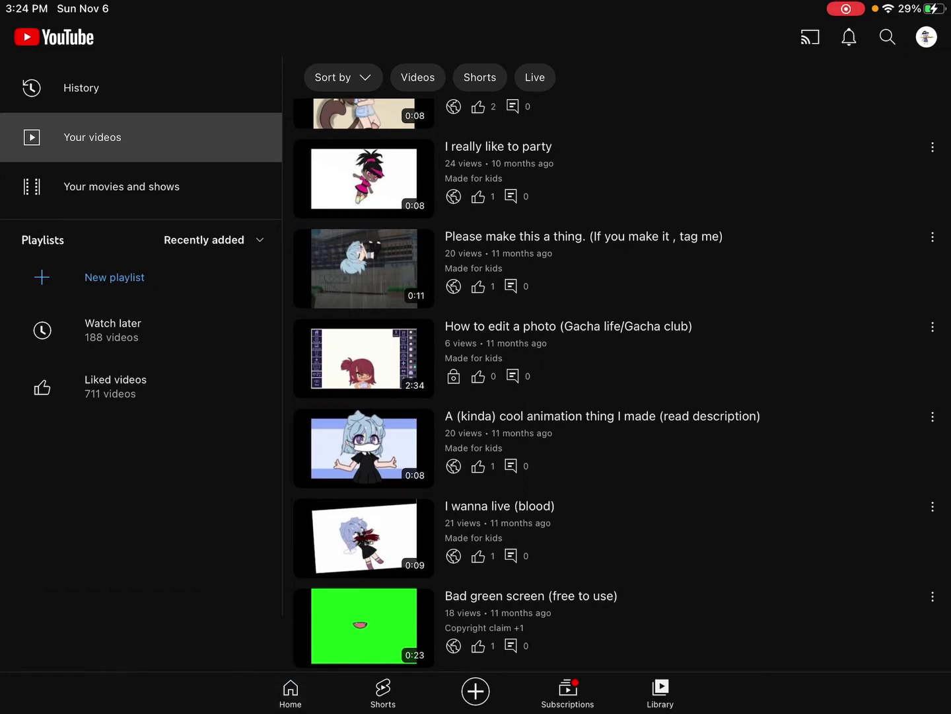
{"action": "scroll", "coordinate": [617, 386], "scroll_direction": "up", "scroll_amount": 2}
{"action": "scroll", "coordinate": [617, 387], "scroll_direction": "up", "scroll_amount": 1}
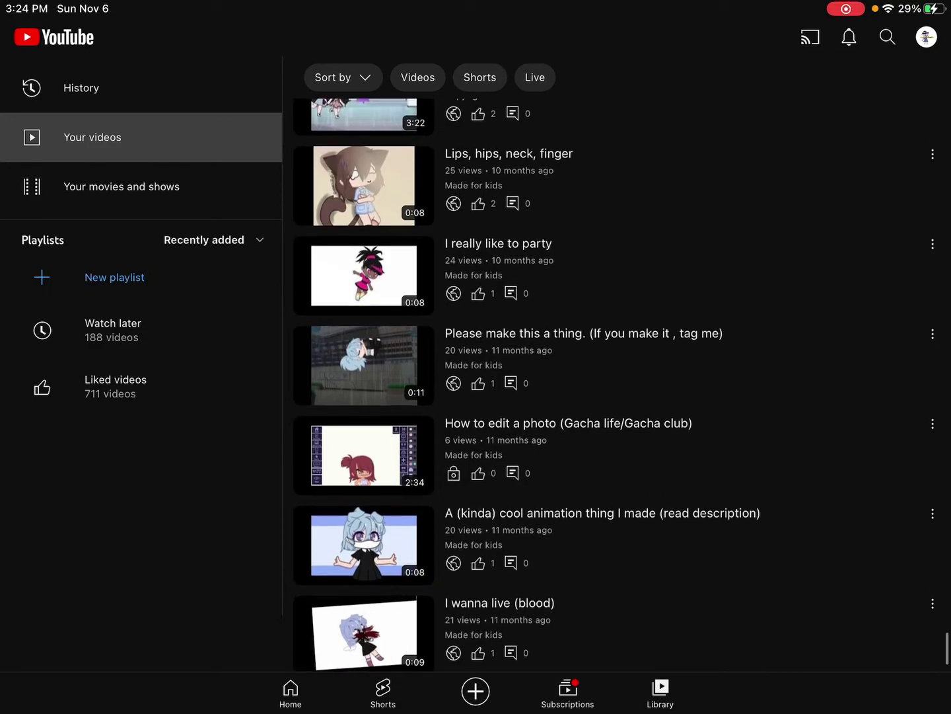
{"action": "left_click", "coordinate": [497, 243]}
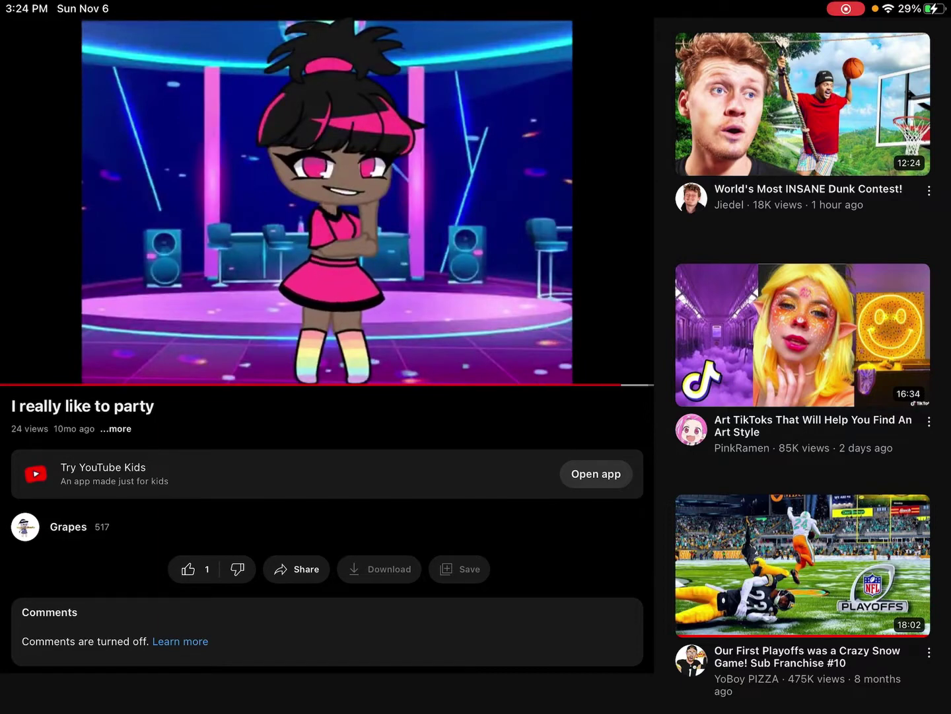
{"action": "left_click", "coordinate": [632, 39]}
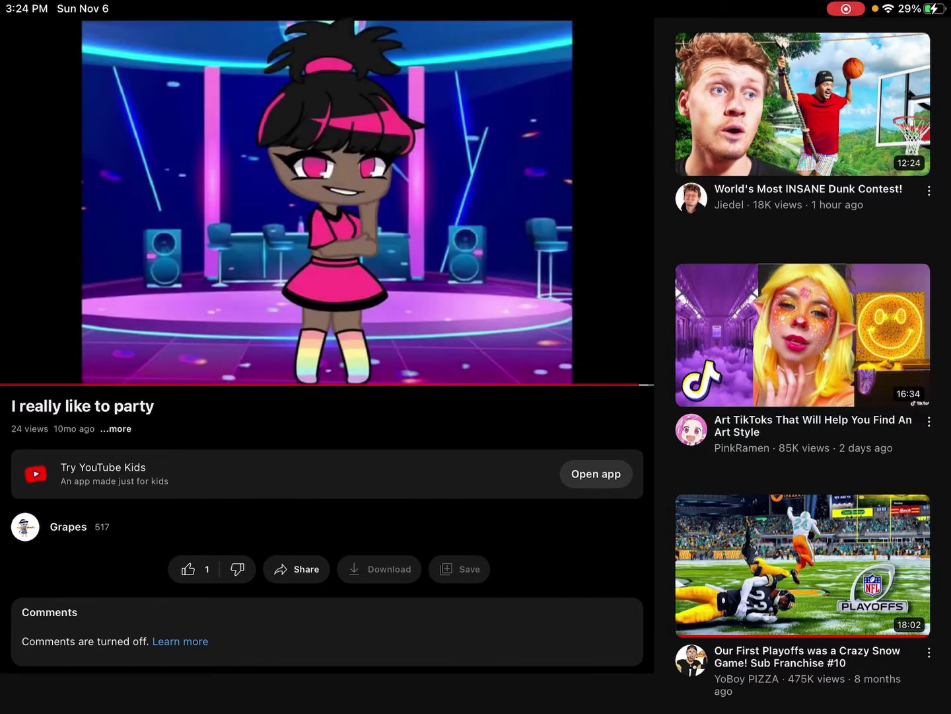
{"action": "left_click", "coordinate": [327, 201]}
{"action": "left_click", "coordinate": [20, 39]}
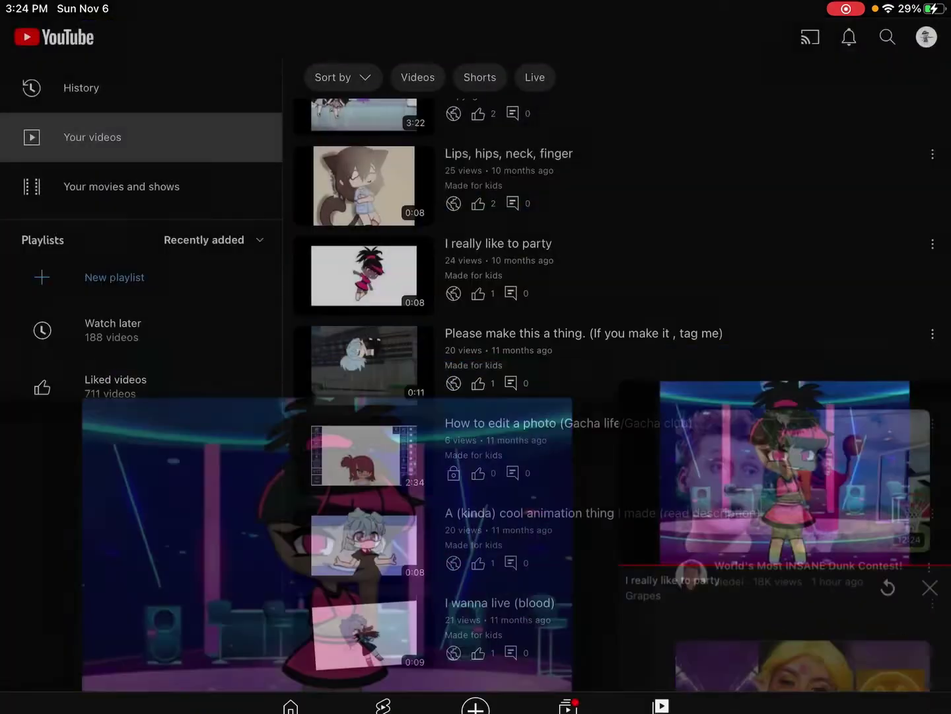
Step: Close the miniplayer left over from the previous video
{"action": "left_click", "coordinate": [931, 650]}
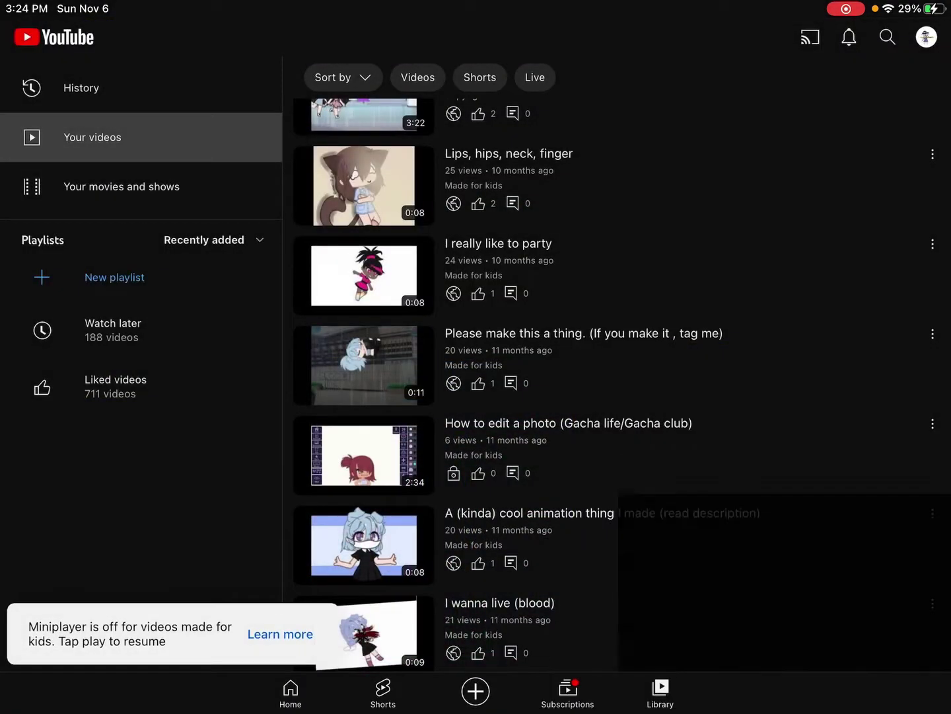
{"action": "scroll", "coordinate": [596, 372], "scroll_direction": "up", "scroll_amount": 4}
{"action": "scroll", "coordinate": [594, 371], "scroll_direction": "up", "scroll_amount": 5}
{"action": "scroll", "coordinate": [594, 372], "scroll_direction": "up", "scroll_amount": 5}
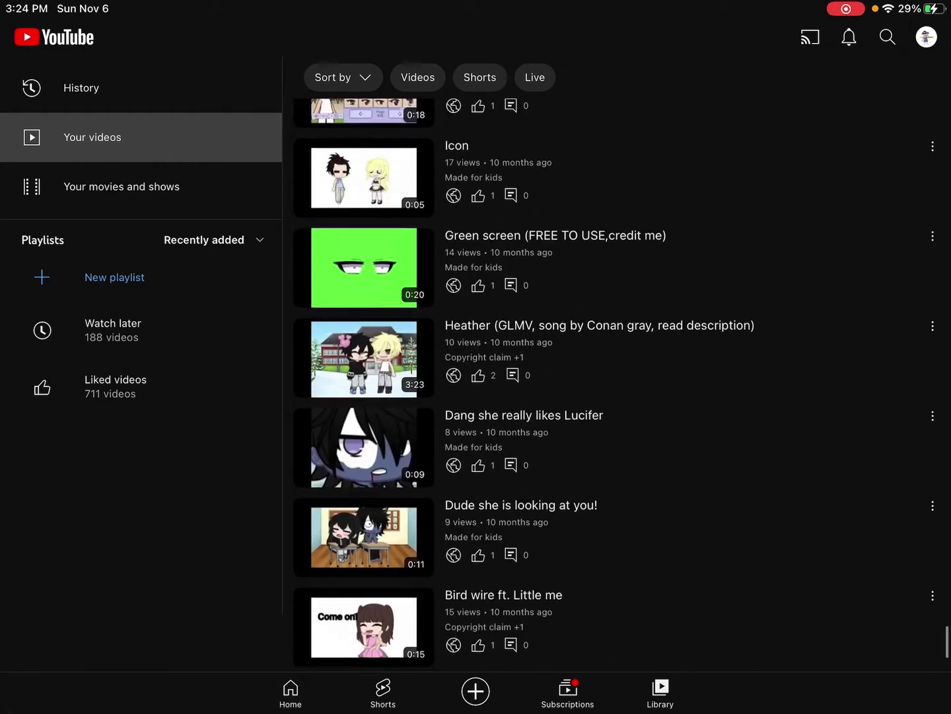
{"action": "scroll", "coordinate": [594, 372], "scroll_direction": "up", "scroll_amount": 4}
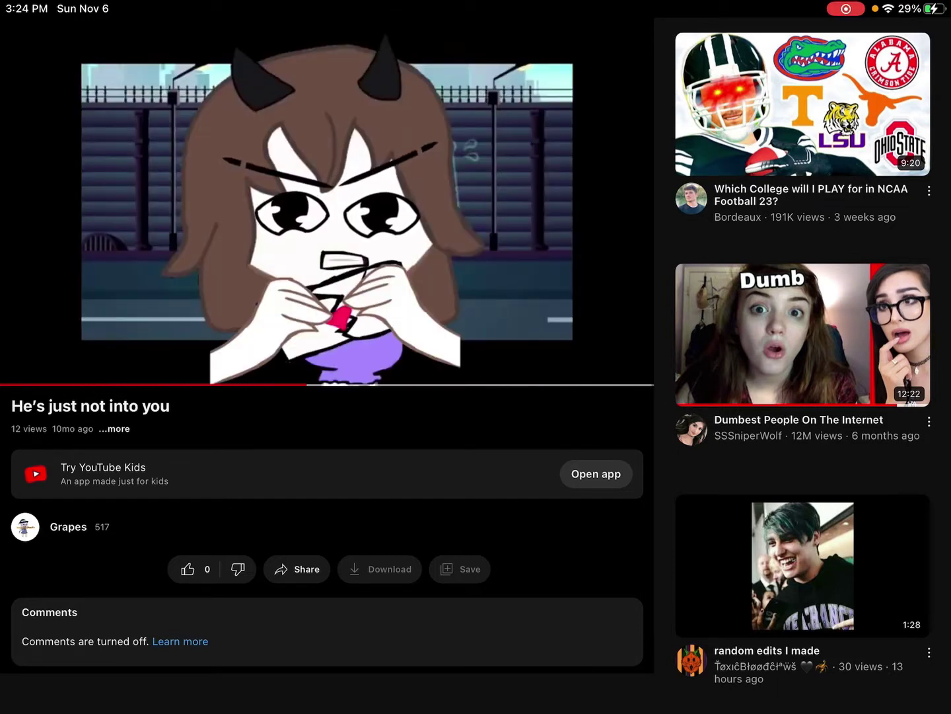
Step: Pause 'He's just not into you', close its miniplayer, and dismiss quick settings
{"action": "left_click", "coordinate": [328, 223]}
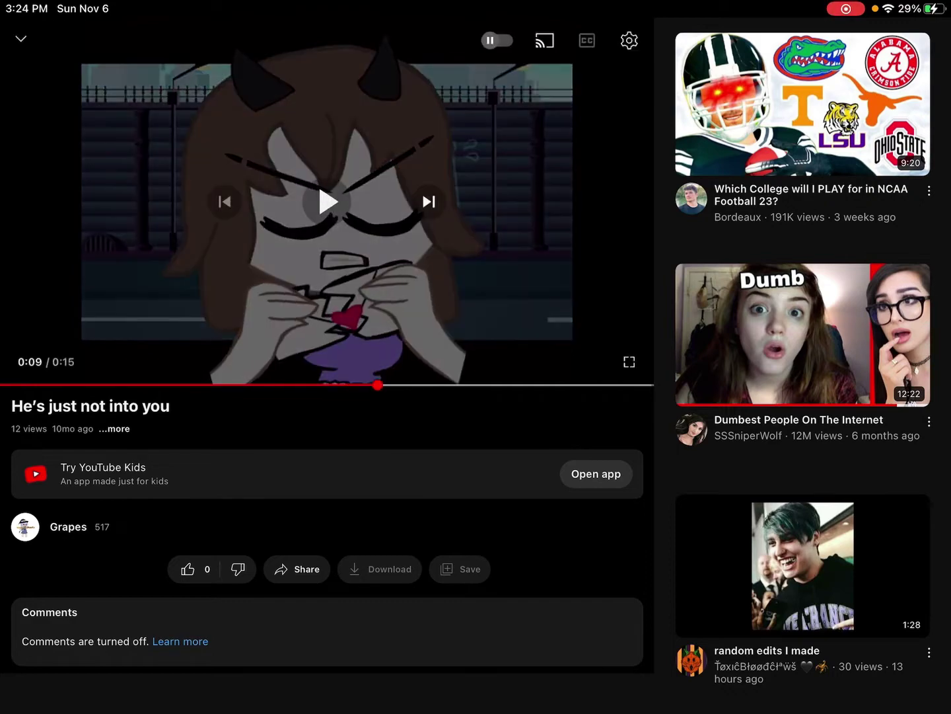
{"action": "left_click", "coordinate": [20, 38]}
{"action": "scroll", "coordinate": [460, 297], "scroll_direction": "up", "scroll_amount": 5}
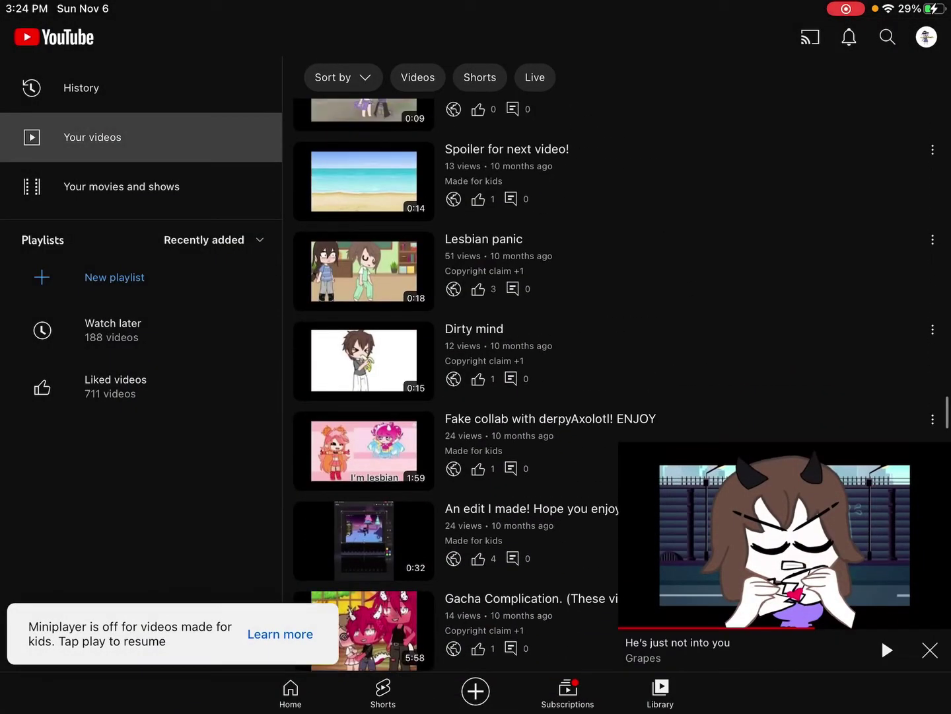
{"action": "left_click", "coordinate": [930, 649]}
{"action": "scroll", "coordinate": [520, 372], "scroll_direction": "up", "scroll_amount": 5}
{"action": "scroll", "coordinate": [520, 372], "scroll_direction": "up", "scroll_amount": 5}
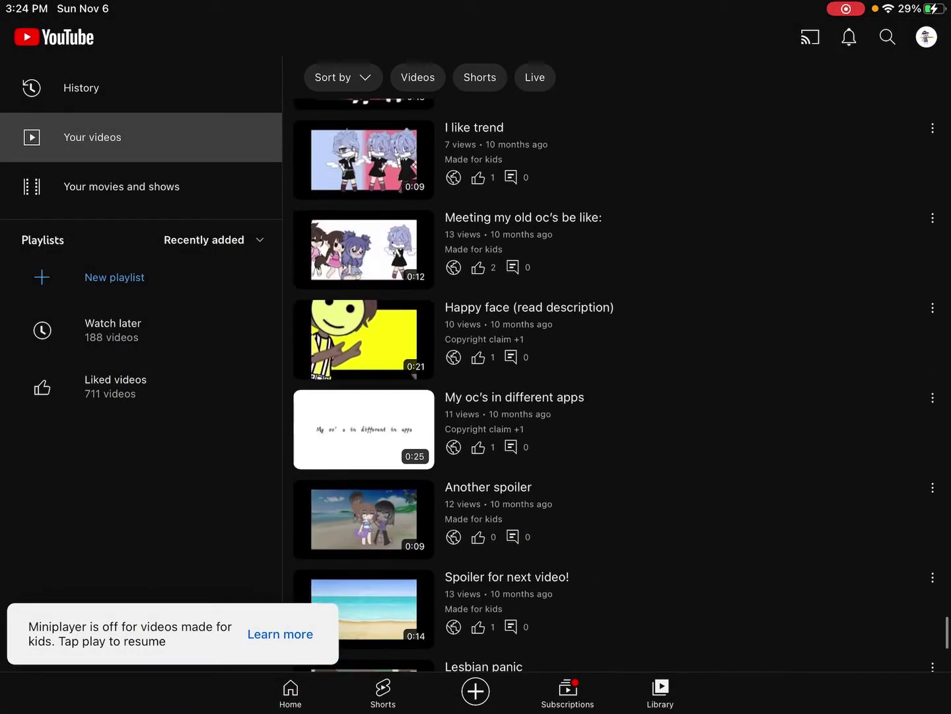
{"action": "scroll", "coordinate": [521, 372], "scroll_direction": "up", "scroll_amount": 5}
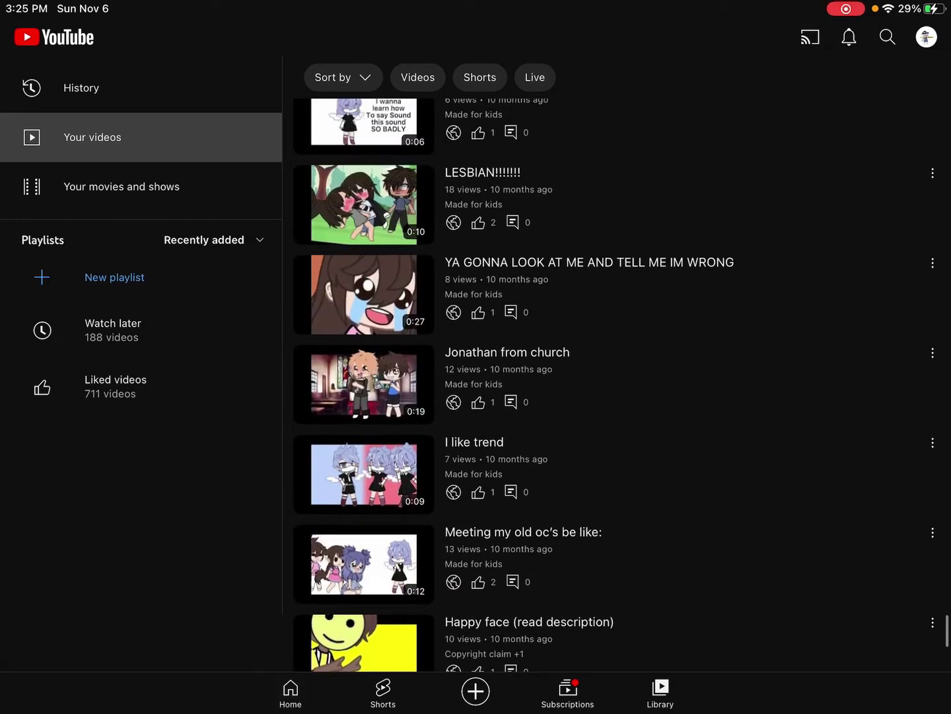
{"action": "left_click_drag", "start_coordinate": [892, 1], "coordinate": [854, 223]}
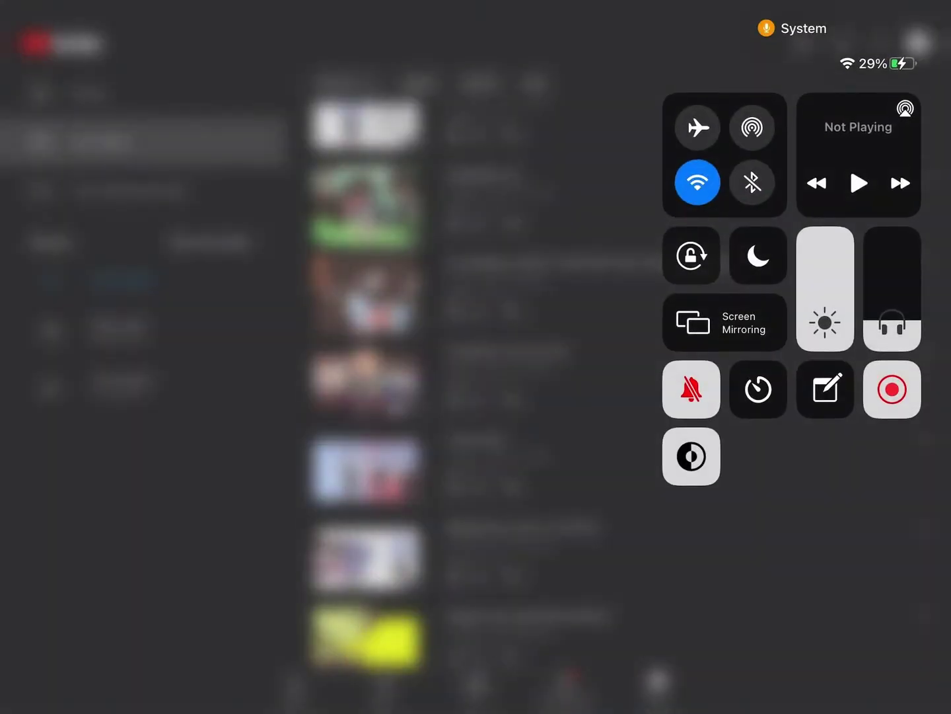
{"action": "left_click", "coordinate": [298, 446]}
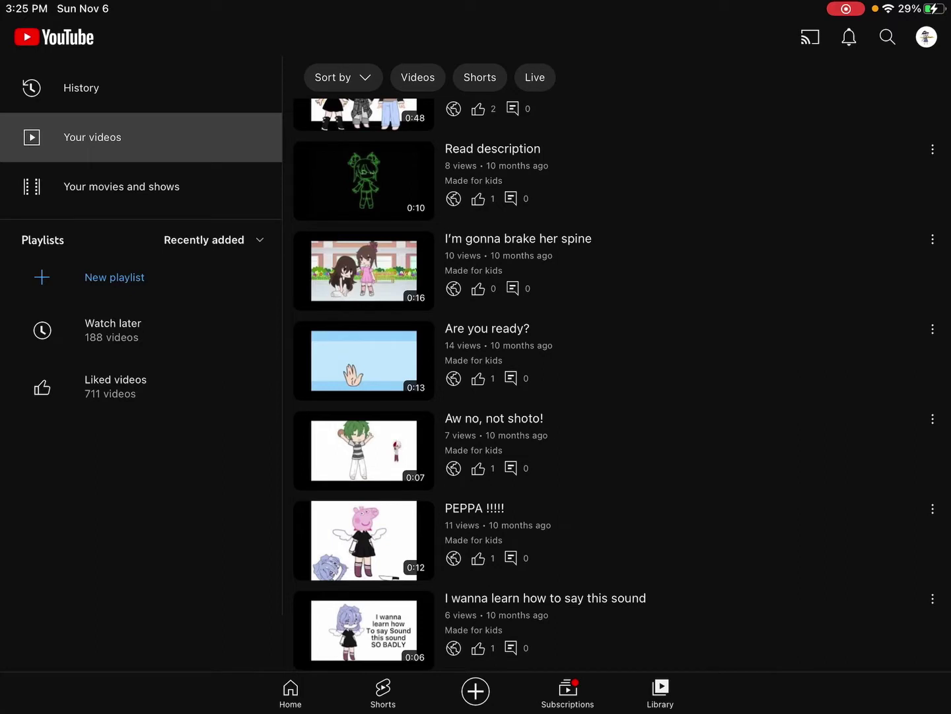
Step: Play 'Are you ready?' nearly to its end, then close it
{"action": "left_click", "coordinate": [364, 450]}
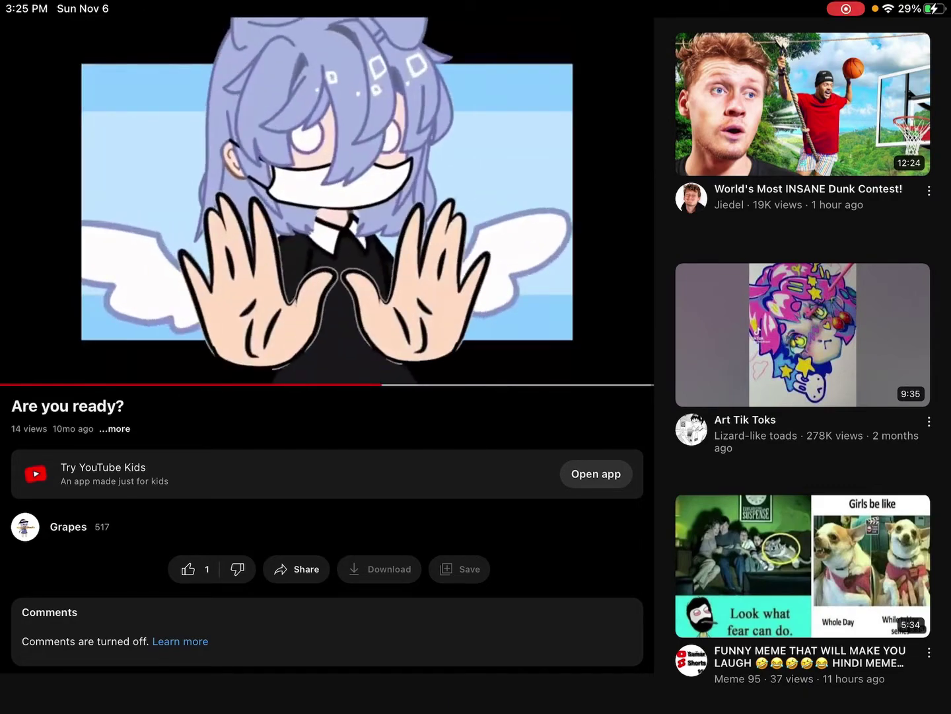
{"action": "left_click", "coordinate": [327, 282]}
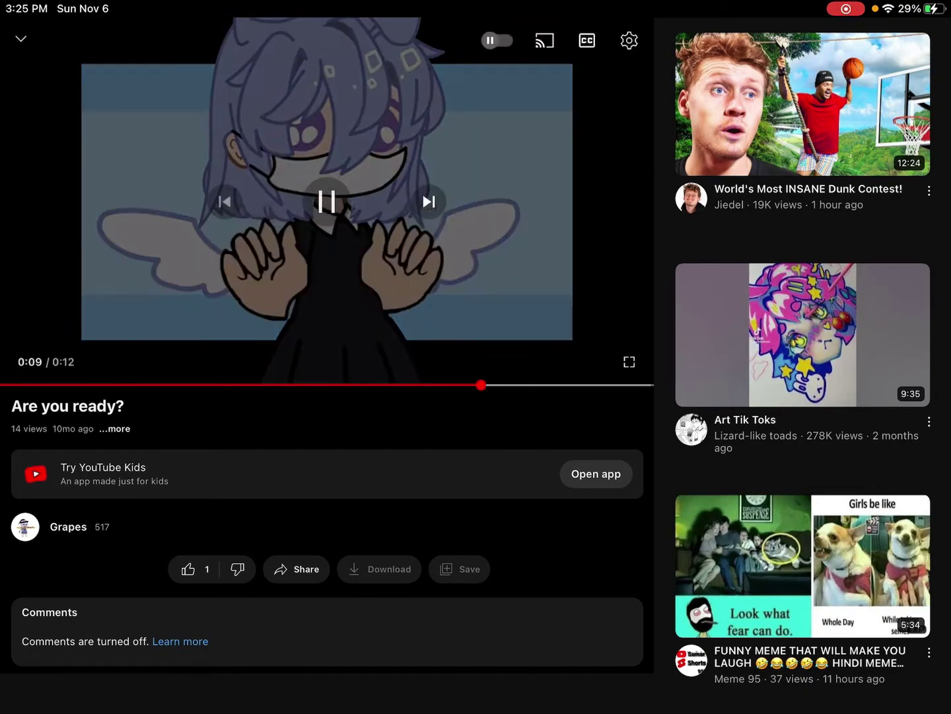
{"action": "left_click", "coordinate": [21, 39]}
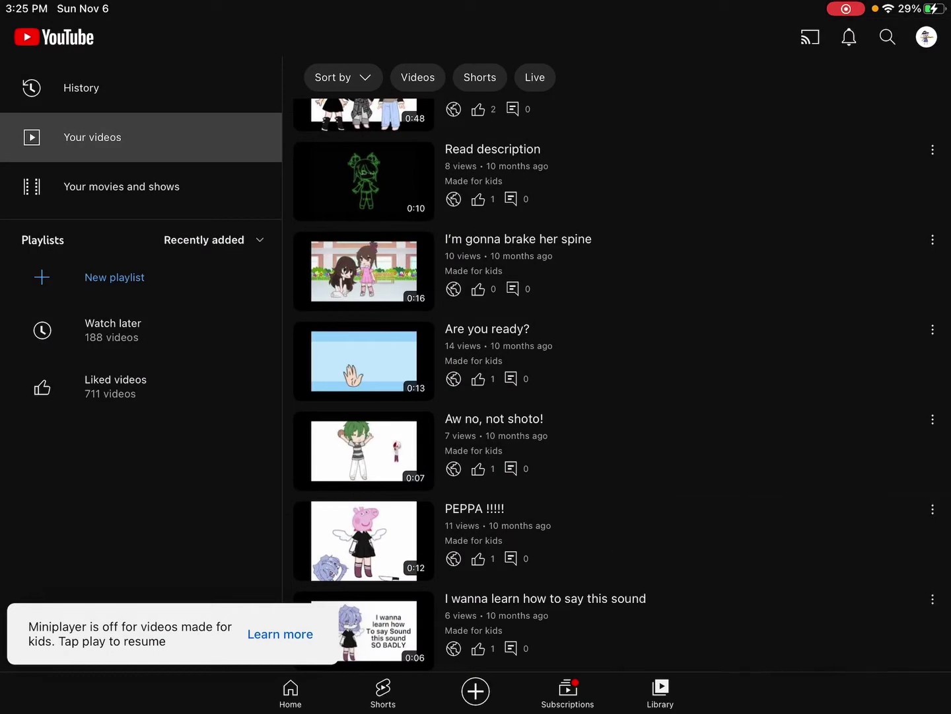
{"action": "scroll", "coordinate": [617, 387], "scroll_direction": "down", "scroll_amount": 1}
{"action": "scroll", "coordinate": [616, 387], "scroll_direction": "up", "scroll_amount": 6}
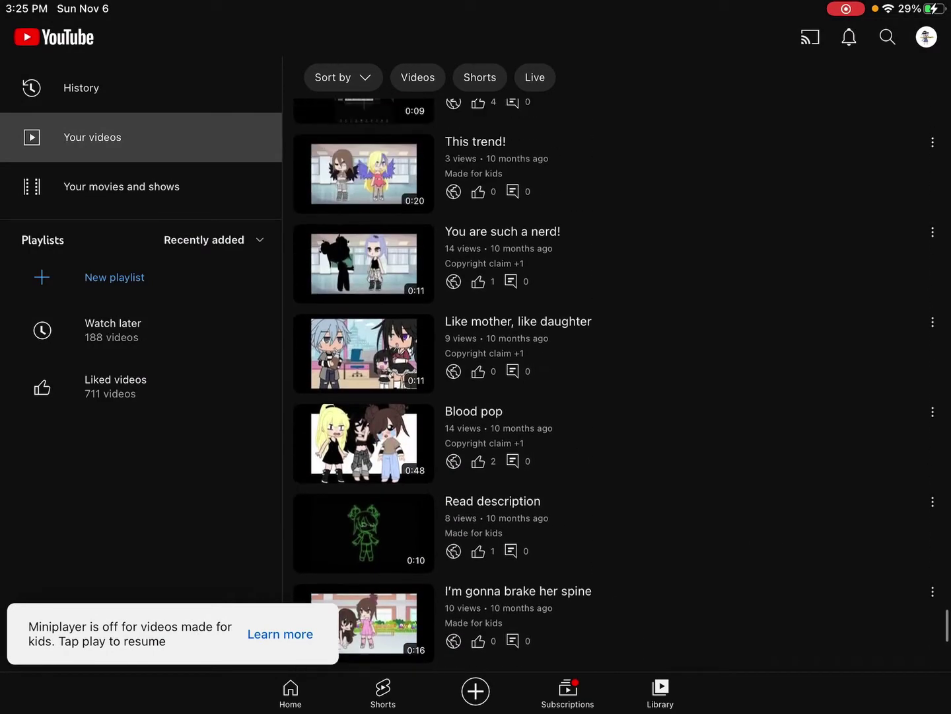
{"action": "scroll", "coordinate": [617, 387], "scroll_direction": "down", "scroll_amount": 3}
{"action": "scroll", "coordinate": [617, 387], "scroll_direction": "up", "scroll_amount": 4}
{"action": "scroll", "coordinate": [617, 387], "scroll_direction": "up", "scroll_amount": 6}
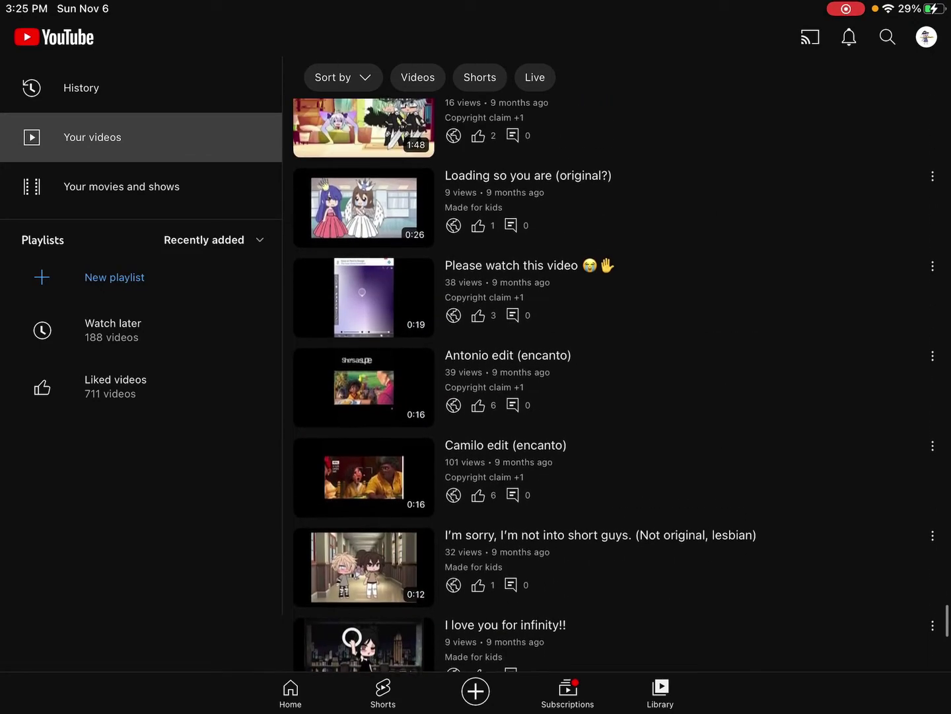
{"action": "scroll", "coordinate": [617, 387], "scroll_direction": "up", "scroll_amount": 5}
{"action": "scroll", "coordinate": [617, 387], "scroll_direction": "up", "scroll_amount": 5}
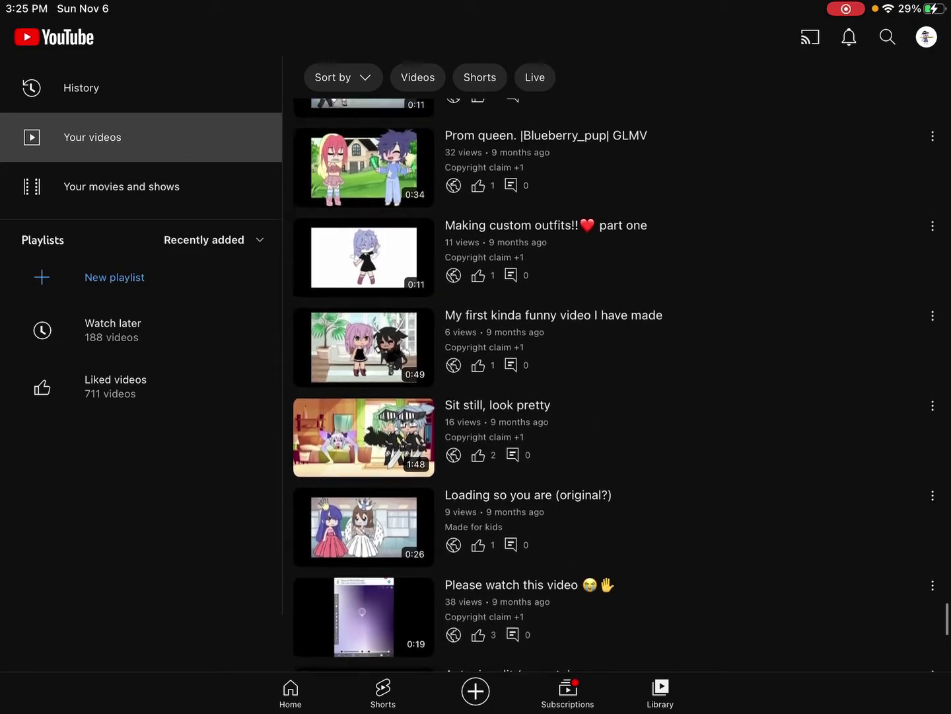
{"action": "scroll", "coordinate": [617, 387], "scroll_direction": "up", "scroll_amount": 5}
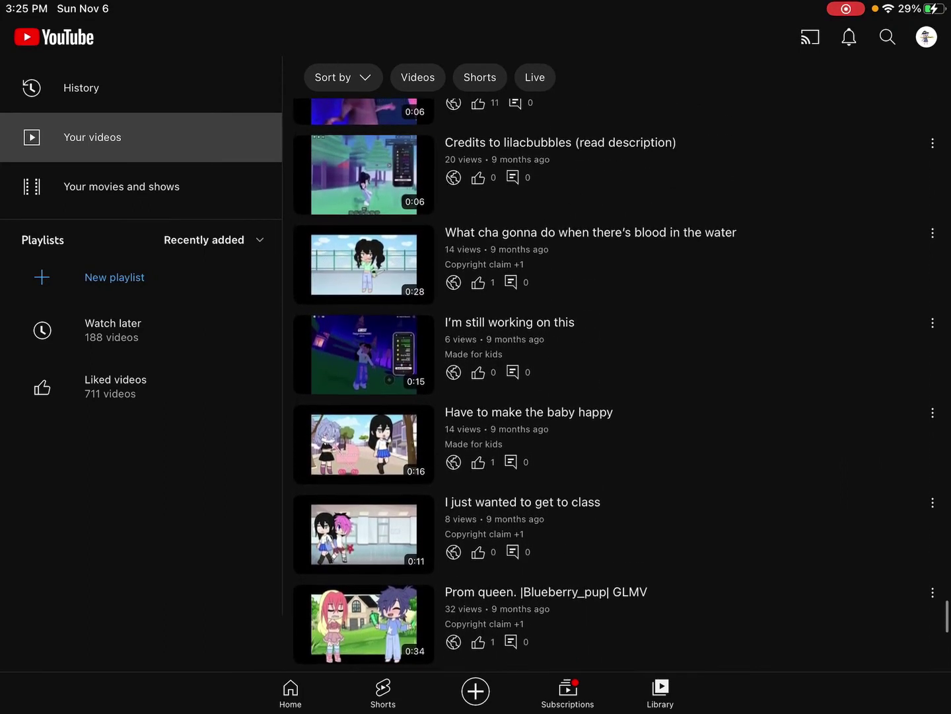
{"action": "scroll", "coordinate": [617, 387], "scroll_direction": "up", "scroll_amount": 6}
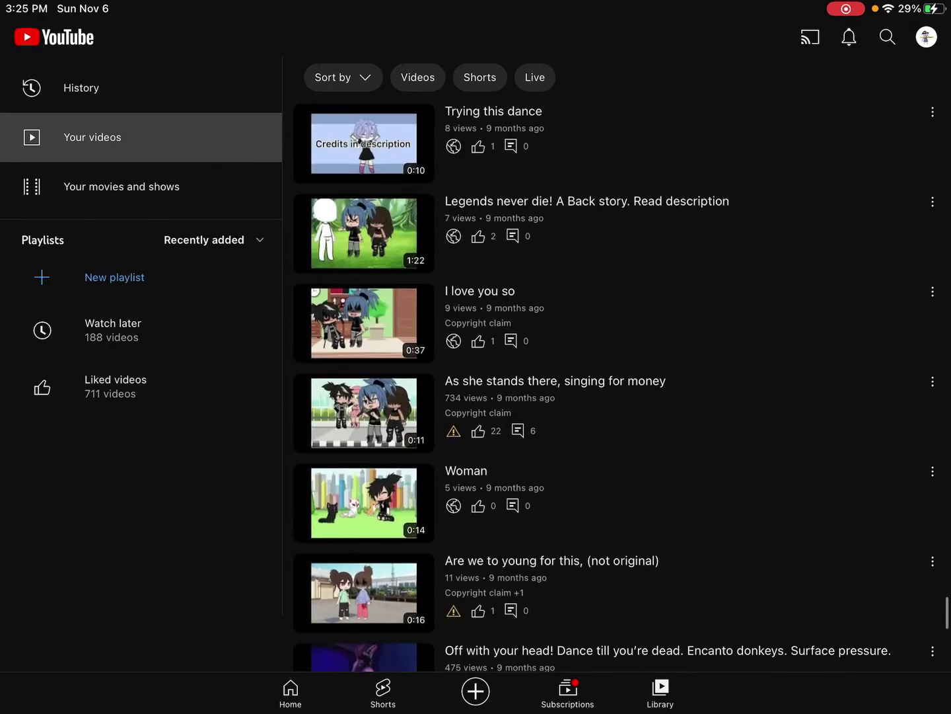
{"action": "scroll", "coordinate": [617, 387], "scroll_direction": "up", "scroll_amount": 5}
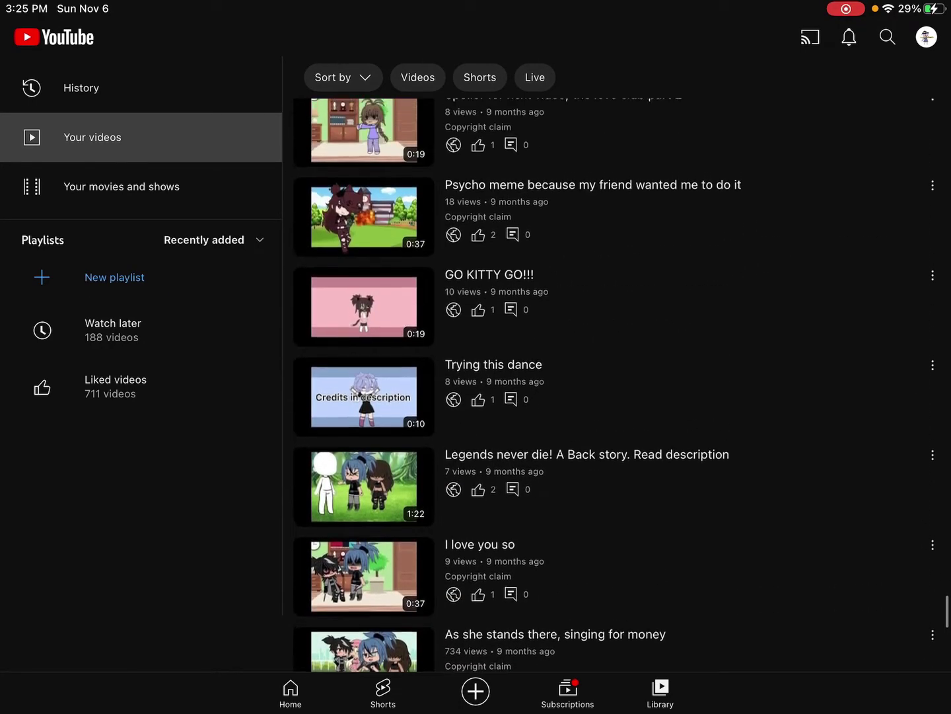
Step: Play 'Psycho meme because my friend wanted me to do it', pausing at 0:18 and resuming
{"action": "left_click", "coordinate": [558, 639]}
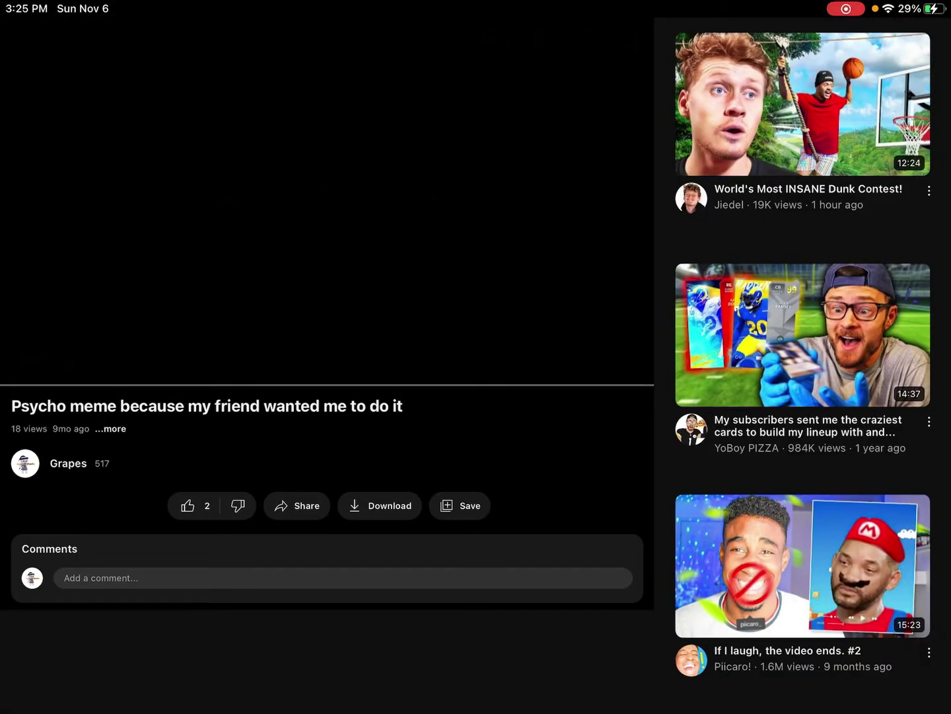
{"action": "left_click", "coordinate": [327, 201]}
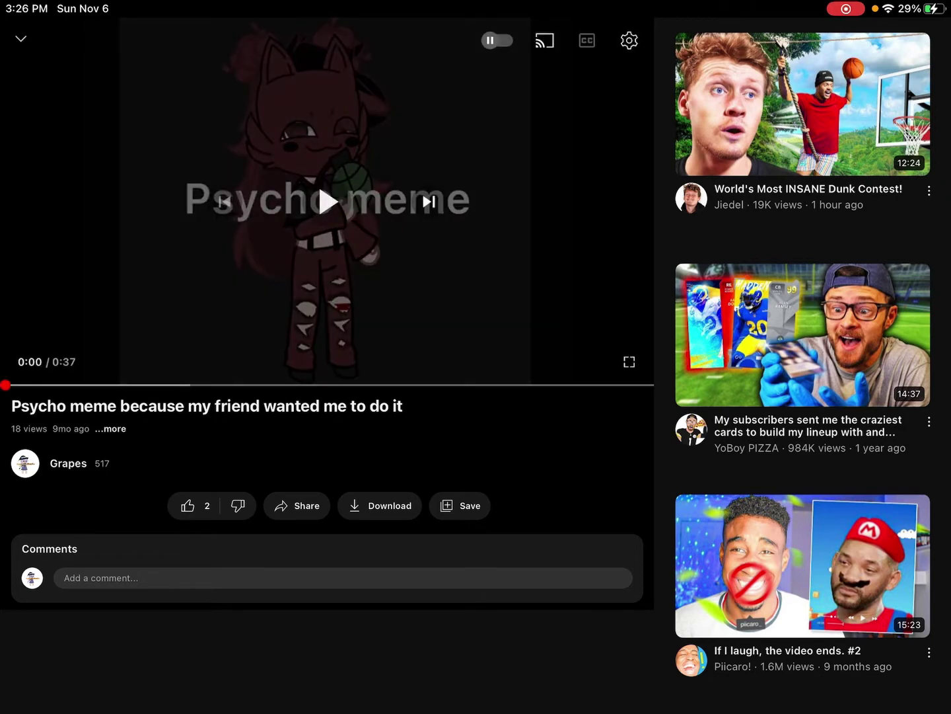
{"action": "left_click", "coordinate": [328, 201]}
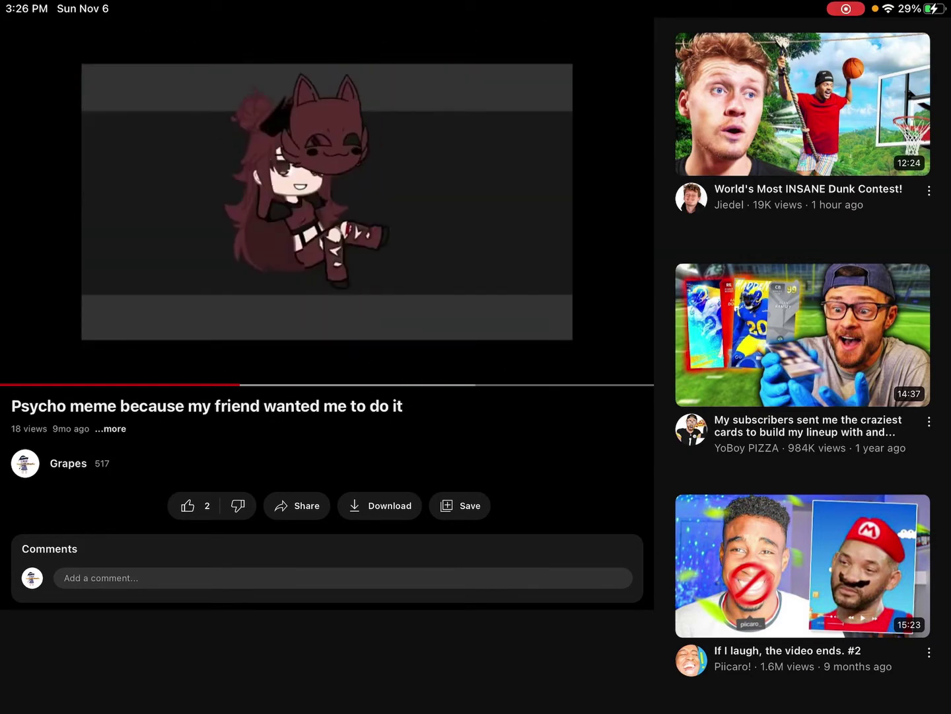
{"action": "left_click", "coordinate": [327, 201]}
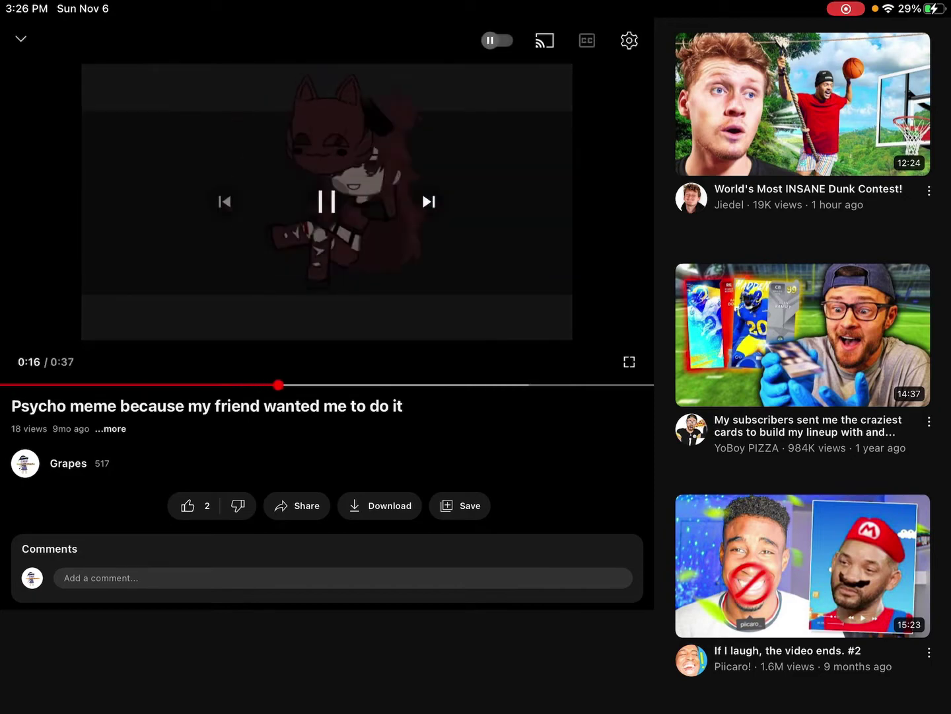
{"action": "left_click", "coordinate": [21, 39]}
{"action": "left_click", "coordinate": [743, 521]}
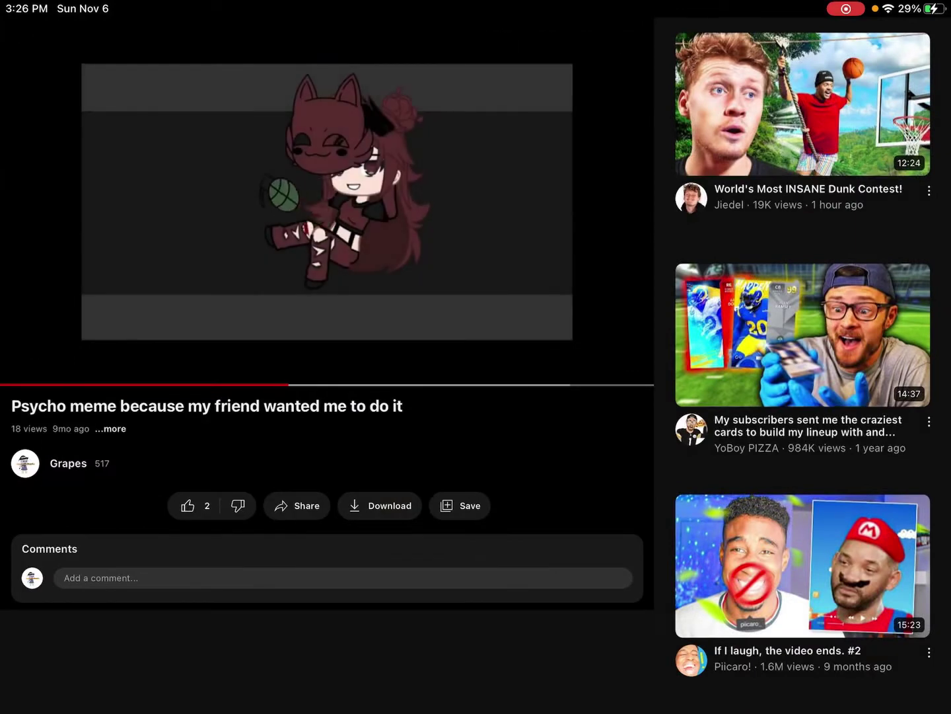
{"action": "left_click", "coordinate": [327, 201]}
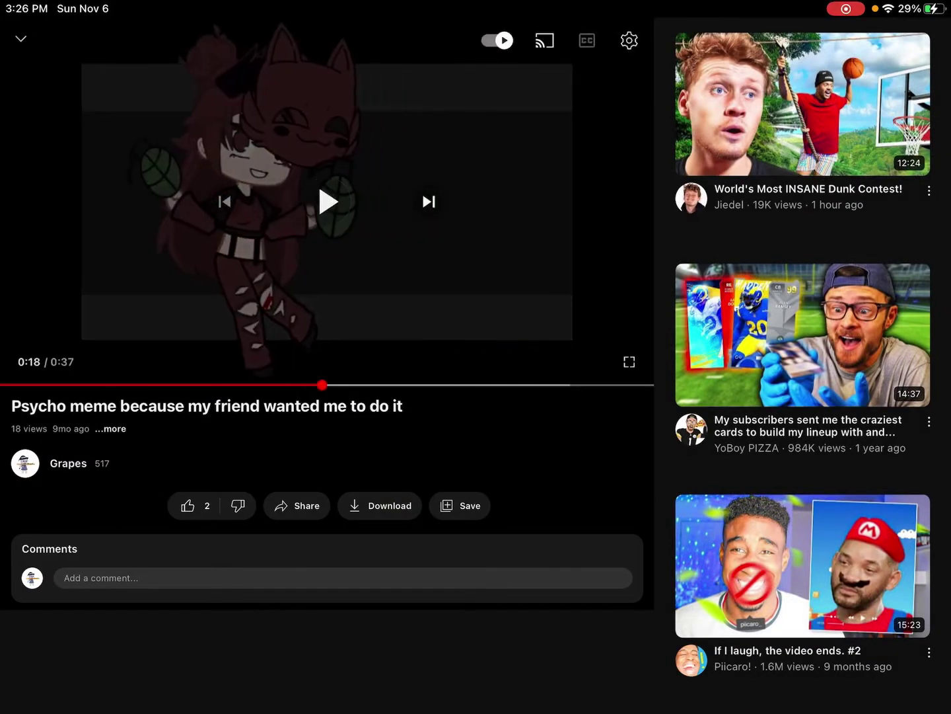
{"action": "left_click", "coordinate": [327, 201]}
Step: Open and close the Psycho meme comments panel, then swipe the player down
{"action": "left_click", "coordinate": [342, 577]}
{"action": "left_click", "coordinate": [885, 669]}
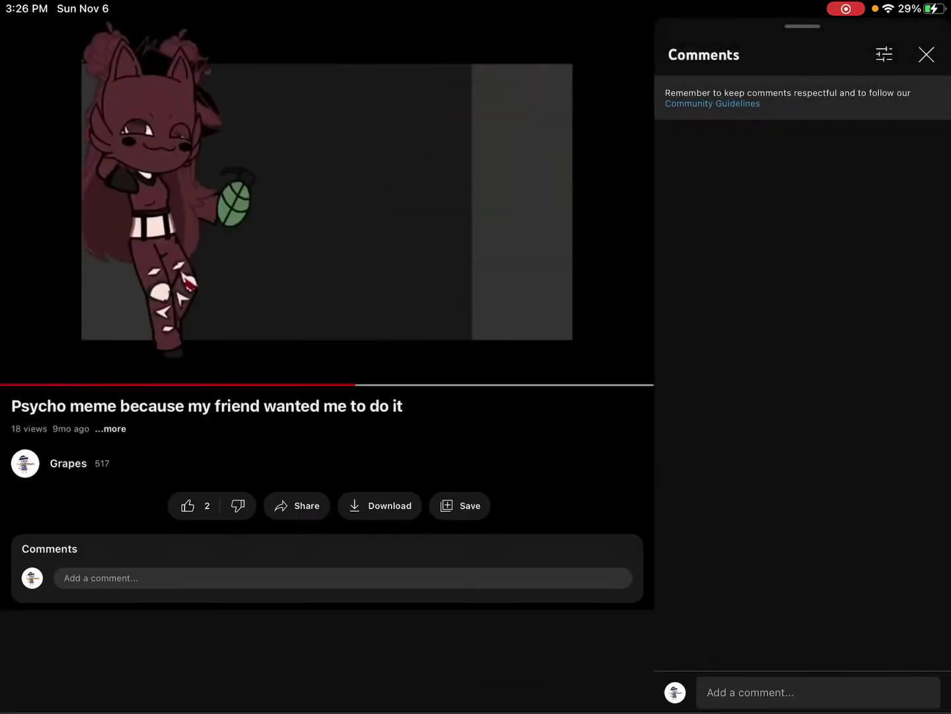
{"action": "left_click", "coordinate": [926, 54]}
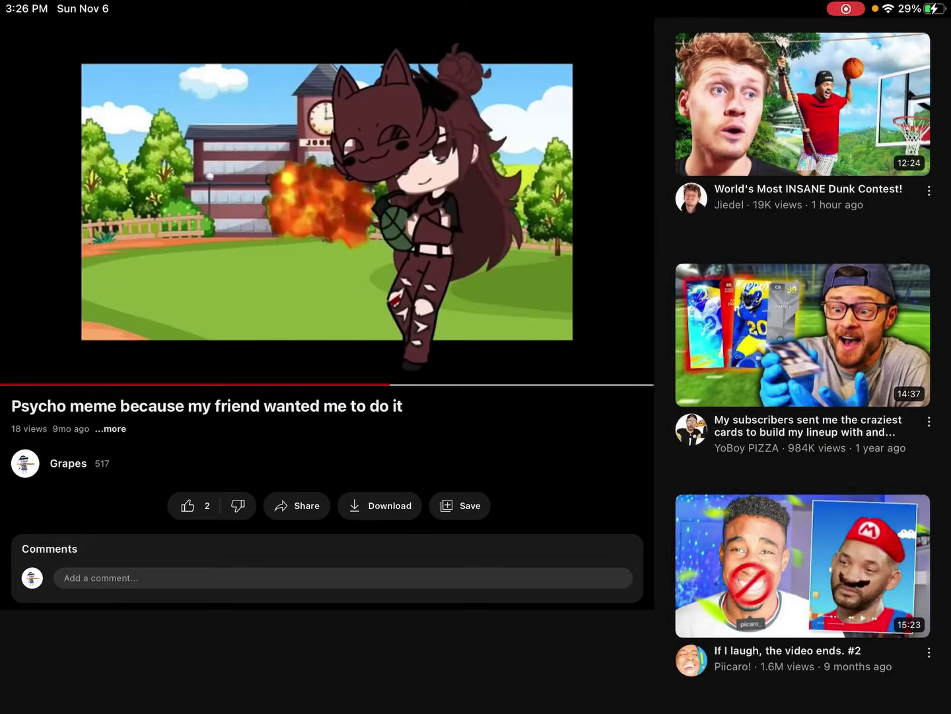
{"action": "left_click", "coordinate": [327, 201]}
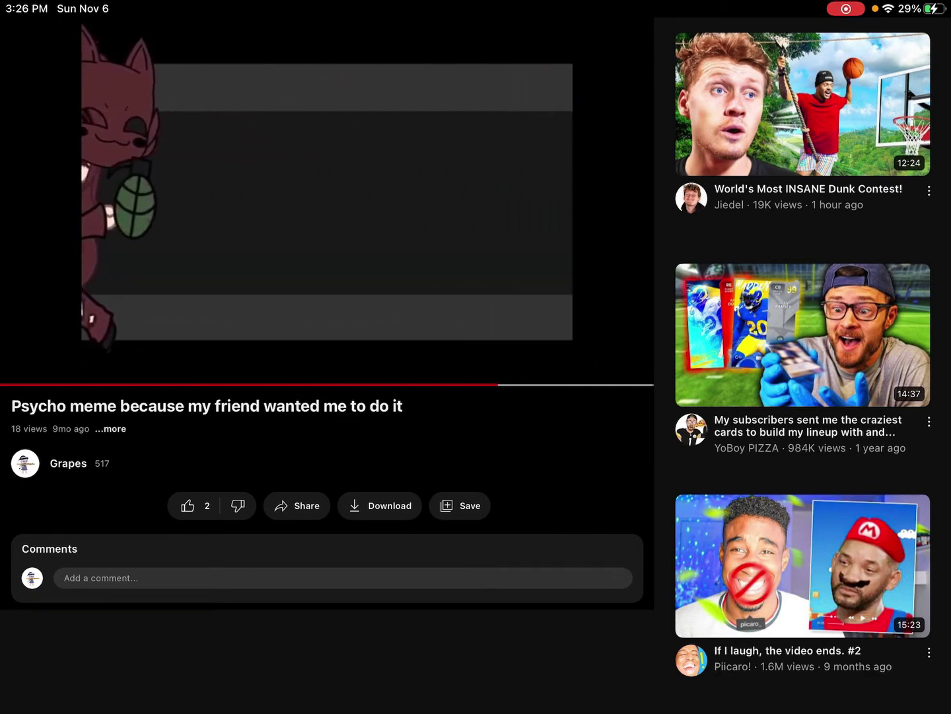
{"action": "left_click_drag", "start_coordinate": [327, 201], "coordinate": [327, 595]}
{"action": "left_click", "coordinate": [929, 646]}
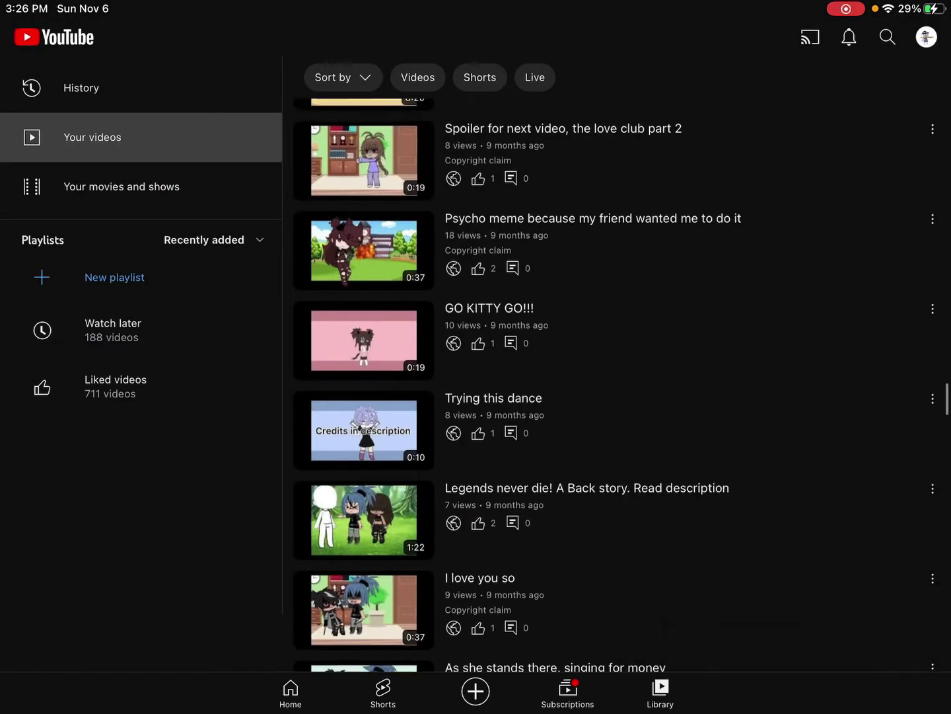
{"action": "scroll", "coordinate": [595, 371], "scroll_direction": "up", "scroll_amount": 3}
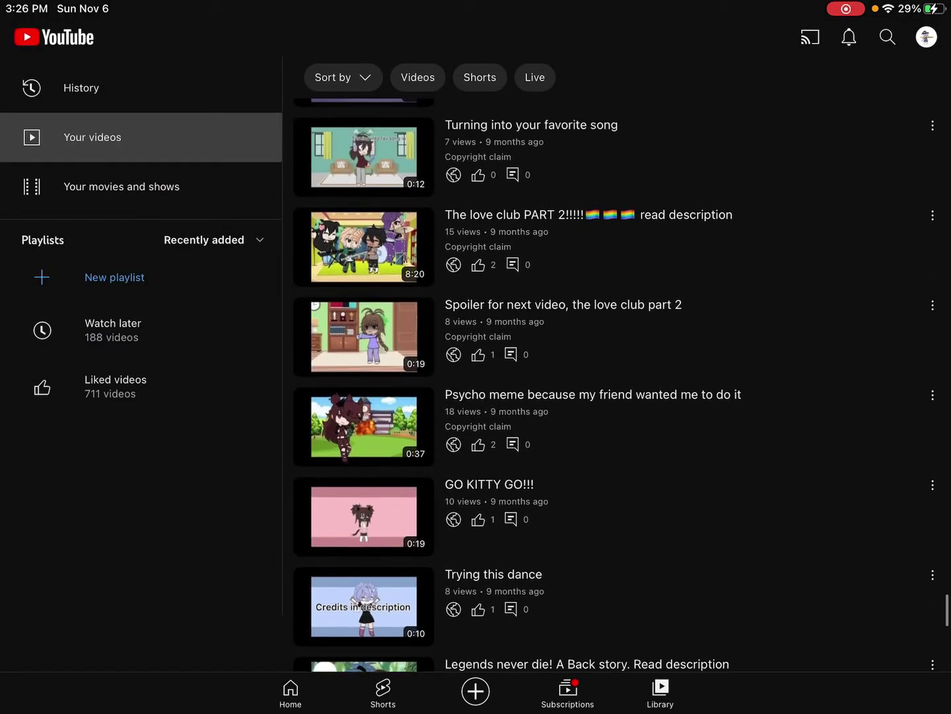
{"action": "scroll", "coordinate": [609, 372], "scroll_direction": "up", "scroll_amount": 6}
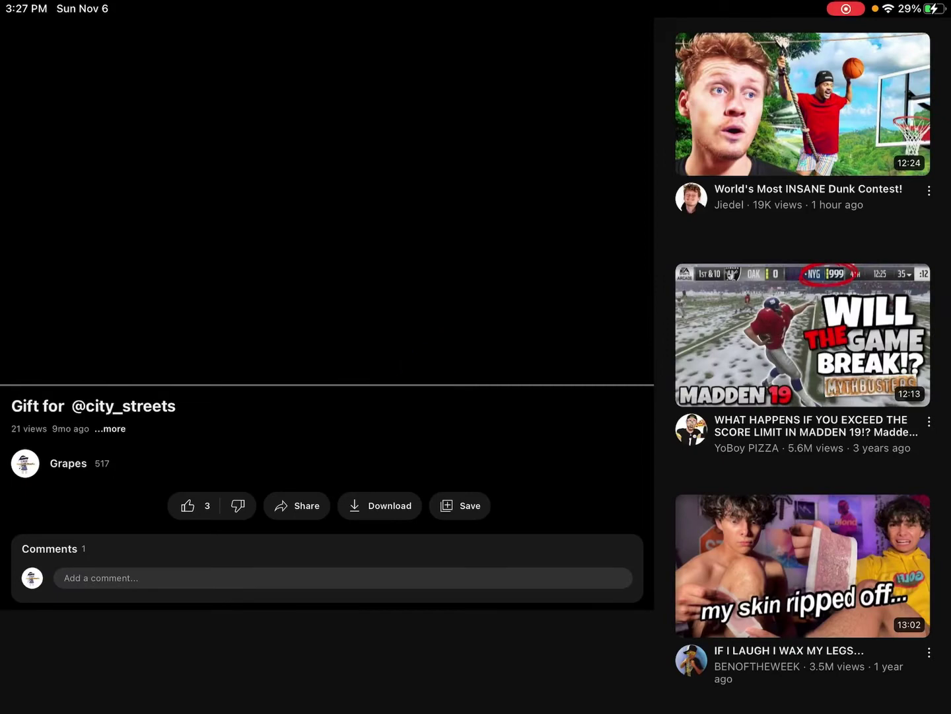
{"action": "left_click", "coordinate": [343, 578]}
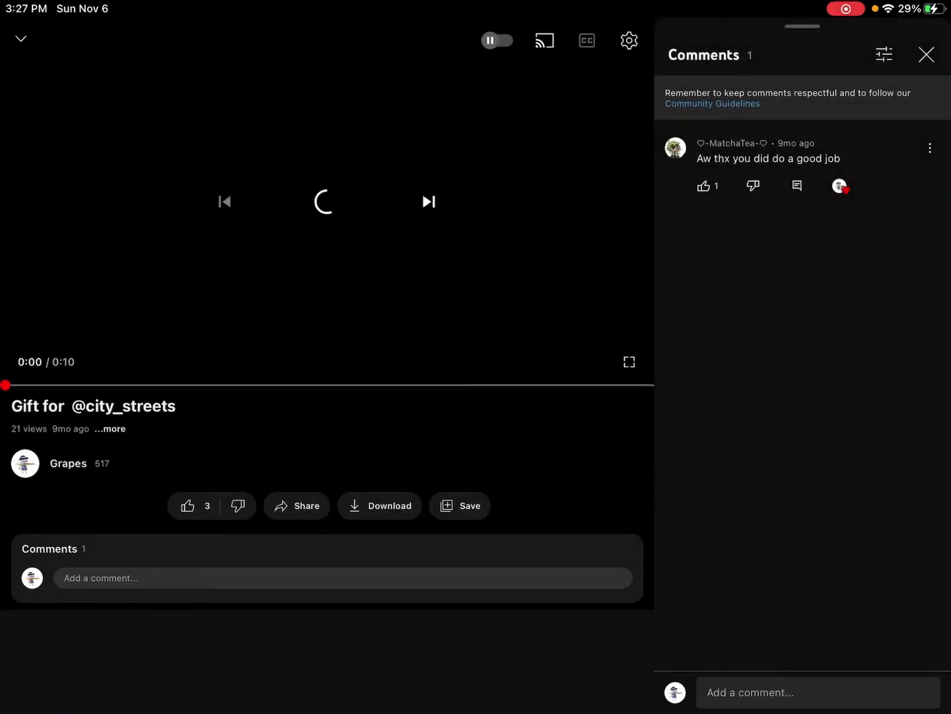
{"action": "left_click", "coordinate": [926, 55]}
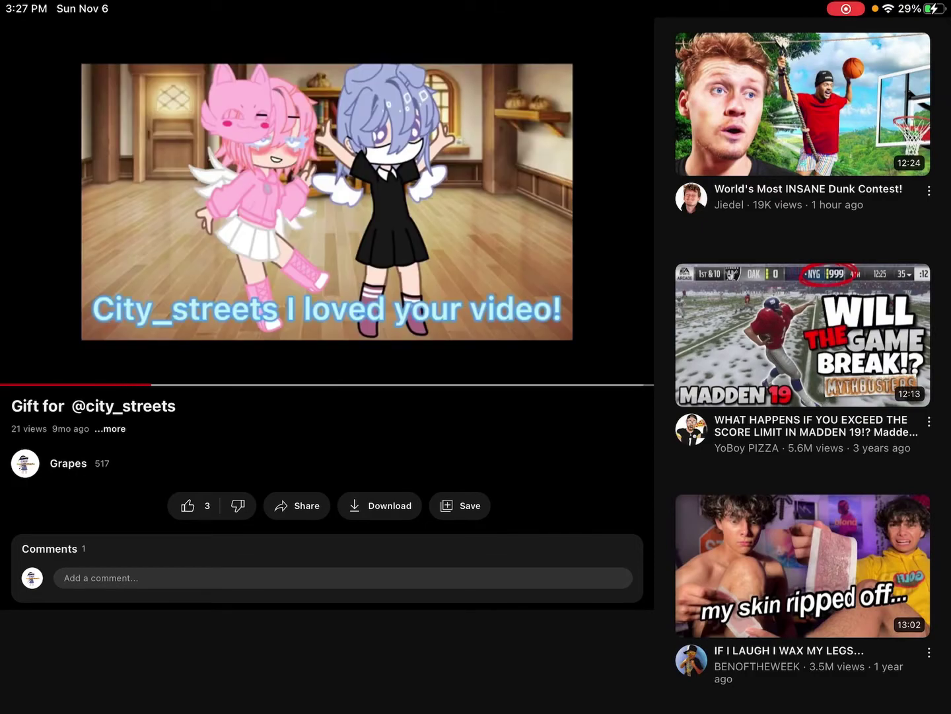
{"action": "left_click", "coordinate": [327, 200]}
{"action": "left_click", "coordinate": [21, 39]}
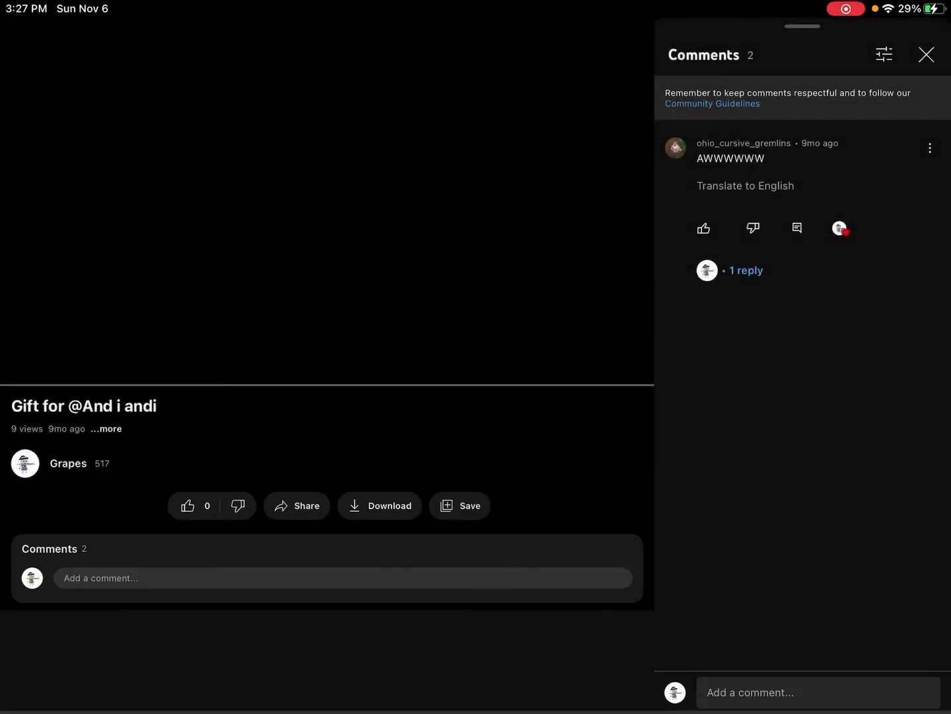
{"action": "left_click", "coordinate": [745, 270]}
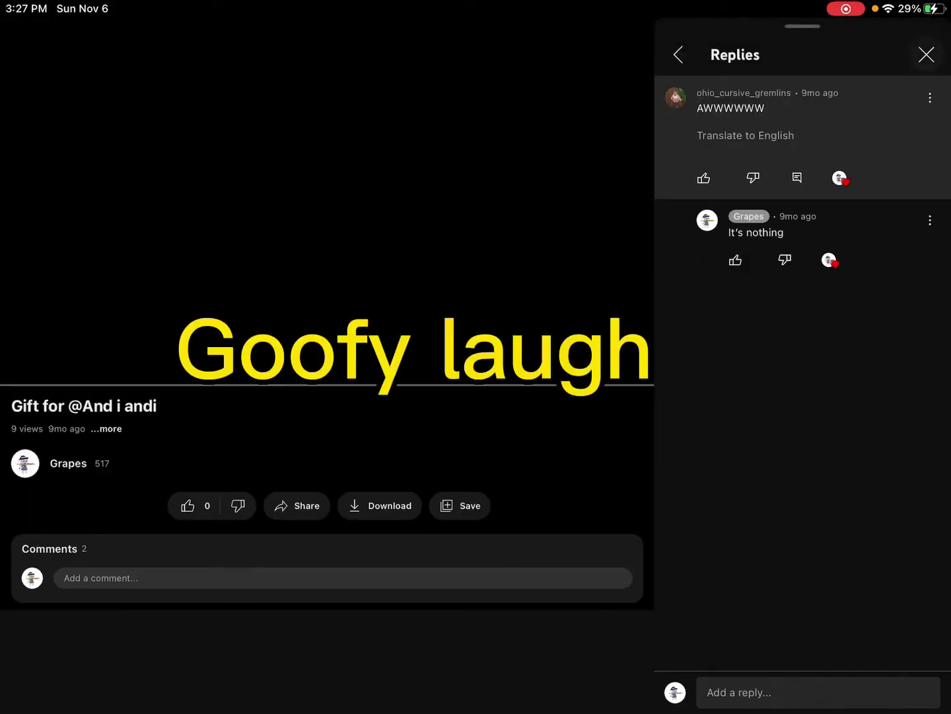
{"action": "left_click", "coordinate": [926, 127]}
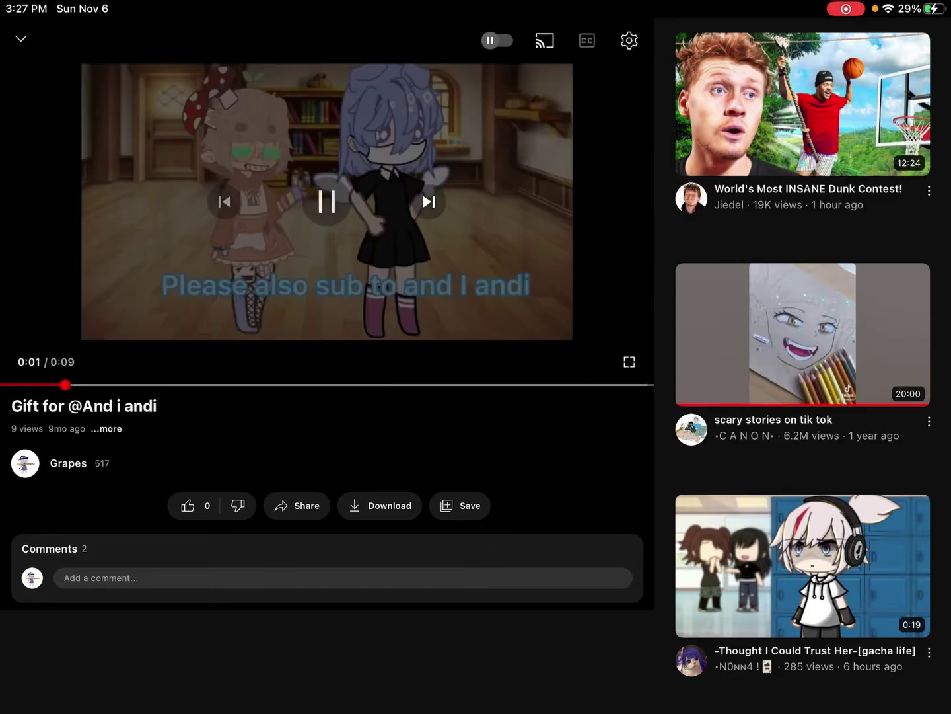
{"action": "left_click", "coordinate": [21, 38]}
{"action": "scroll", "coordinate": [520, 372], "scroll_direction": "up", "scroll_amount": 3}
{"action": "left_click", "coordinate": [930, 650]}
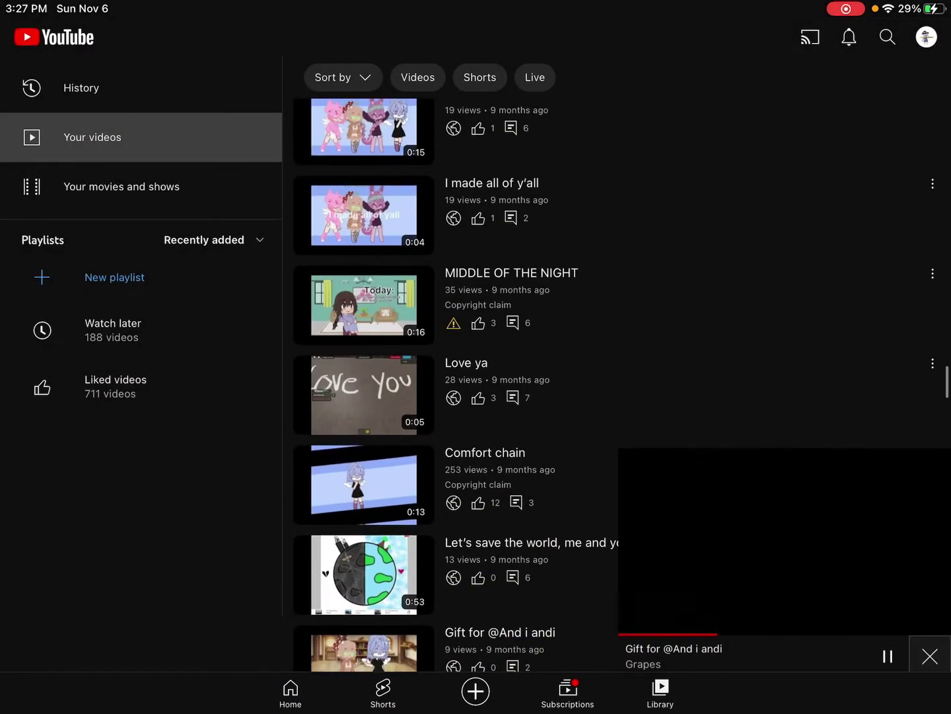
{"action": "left_click", "coordinate": [363, 215]}
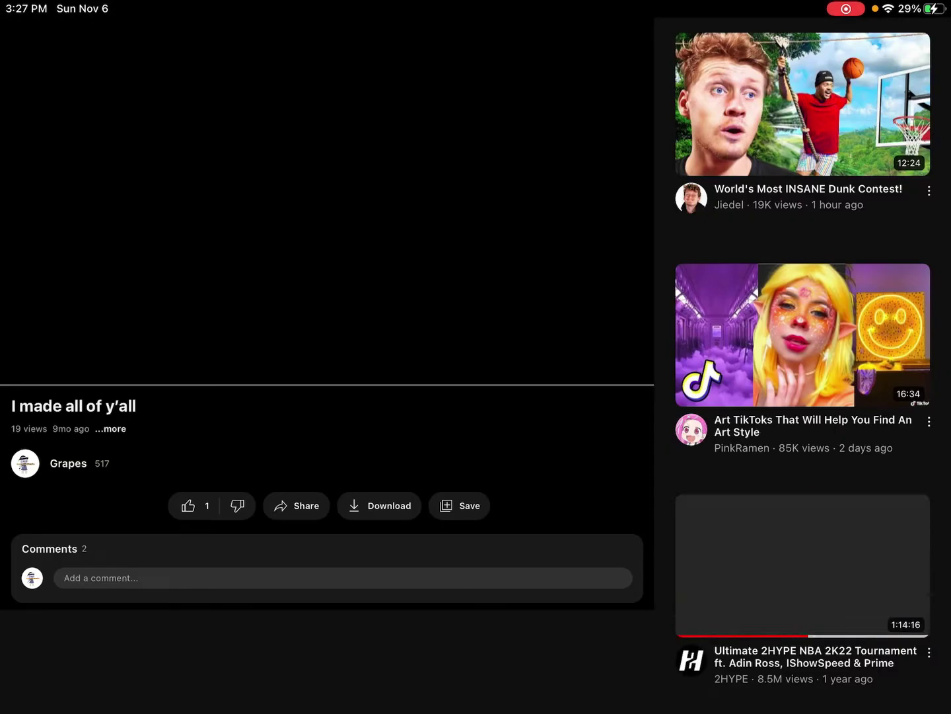
{"action": "left_click", "coordinate": [341, 578]}
{"action": "left_click", "coordinate": [327, 186]}
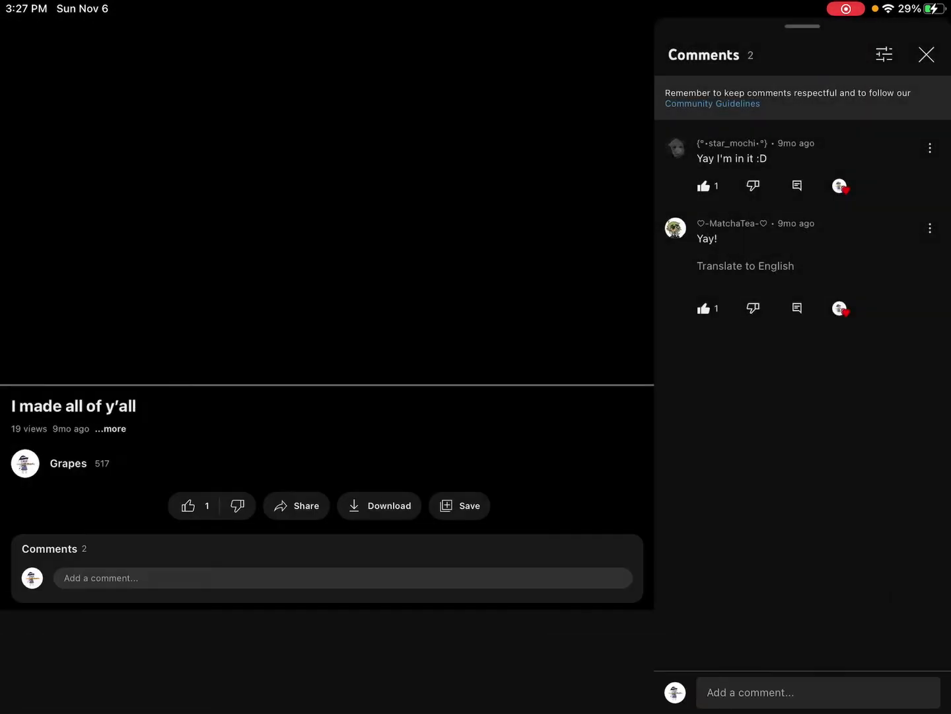
Step: Minimize 'I made all of y'all' and show playback controls on 'Dumb meme (old trend)'
{"action": "left_click", "coordinate": [327, 186]}
{"action": "left_click_drag", "start_coordinate": [327, 186], "coordinate": [669, 595]}
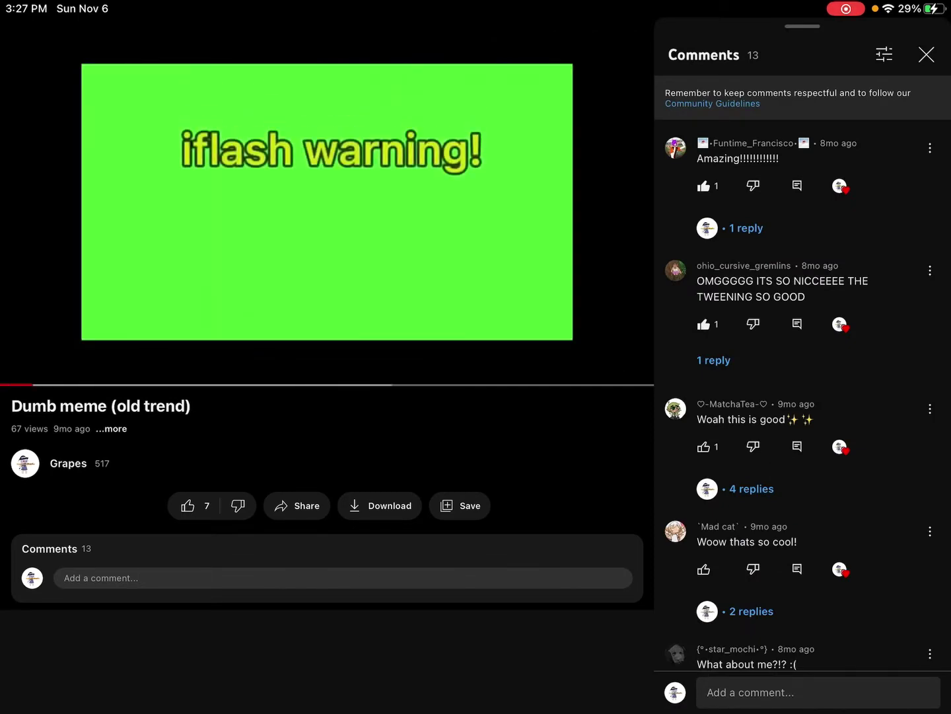
{"action": "scroll", "coordinate": [803, 371], "scroll_direction": "down", "scroll_amount": 3}
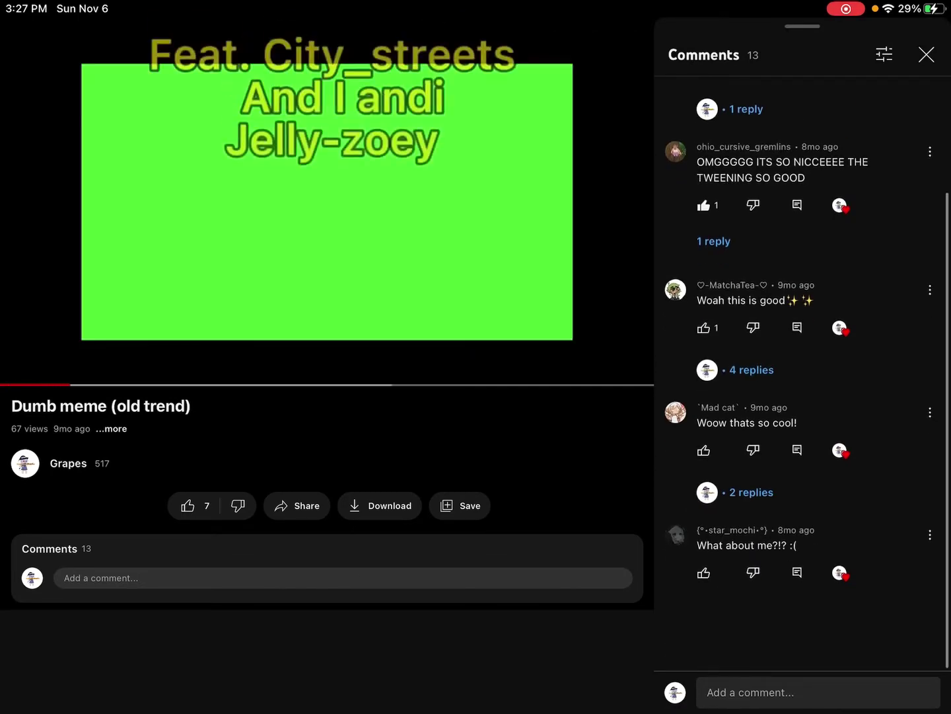
{"action": "scroll", "coordinate": [802, 335], "scroll_direction": "up", "scroll_amount": 2}
{"action": "left_click", "coordinate": [327, 201]}
Step: Close 'Dumb meme (old trend)', read the four comments on 'Was it worth an hour???', then minimize it
{"action": "left_click", "coordinate": [21, 39]}
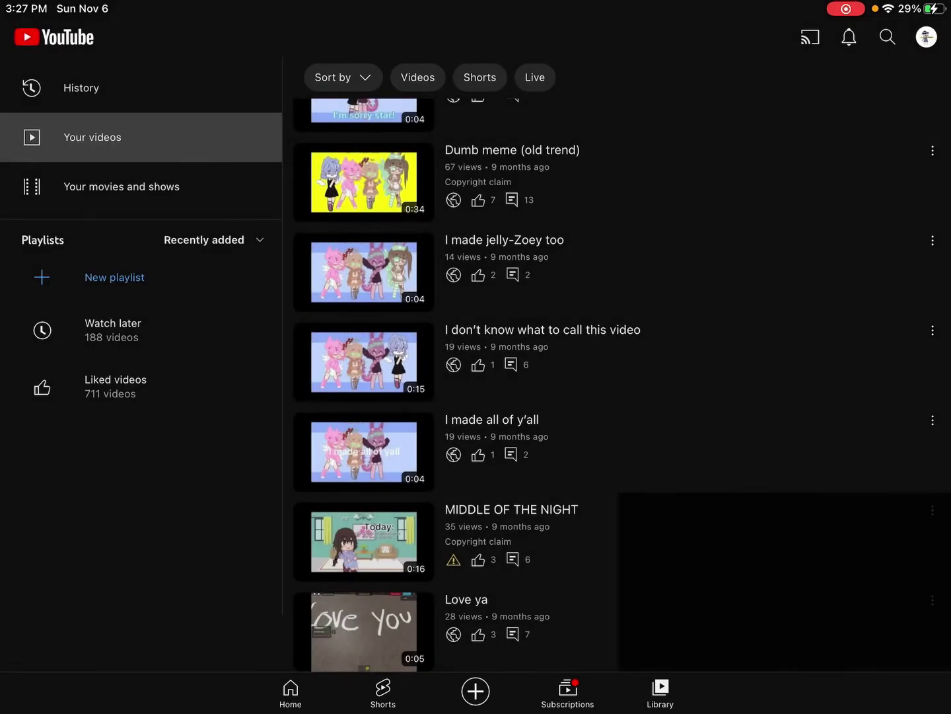
{"action": "scroll", "coordinate": [617, 372], "scroll_direction": "up", "scroll_amount": 5}
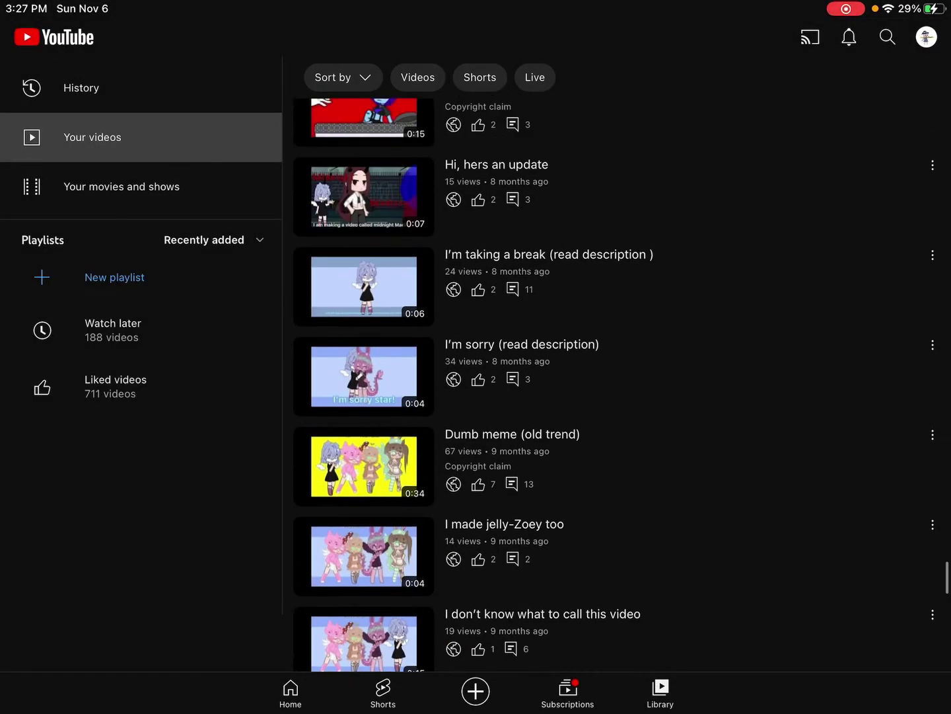
{"action": "scroll", "coordinate": [617, 372], "scroll_direction": "up", "scroll_amount": 3}
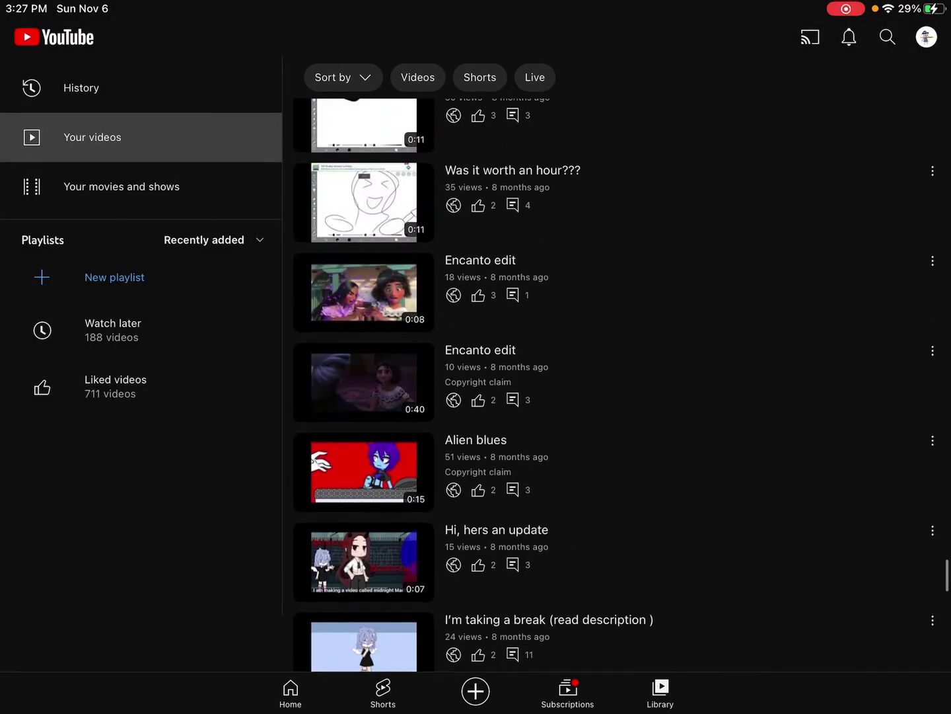
{"action": "scroll", "coordinate": [617, 371], "scroll_direction": "up", "scroll_amount": 5}
{"action": "scroll", "coordinate": [617, 372], "scroll_direction": "up", "scroll_amount": 3}
{"action": "scroll", "coordinate": [617, 371], "scroll_direction": "down", "scroll_amount": 3}
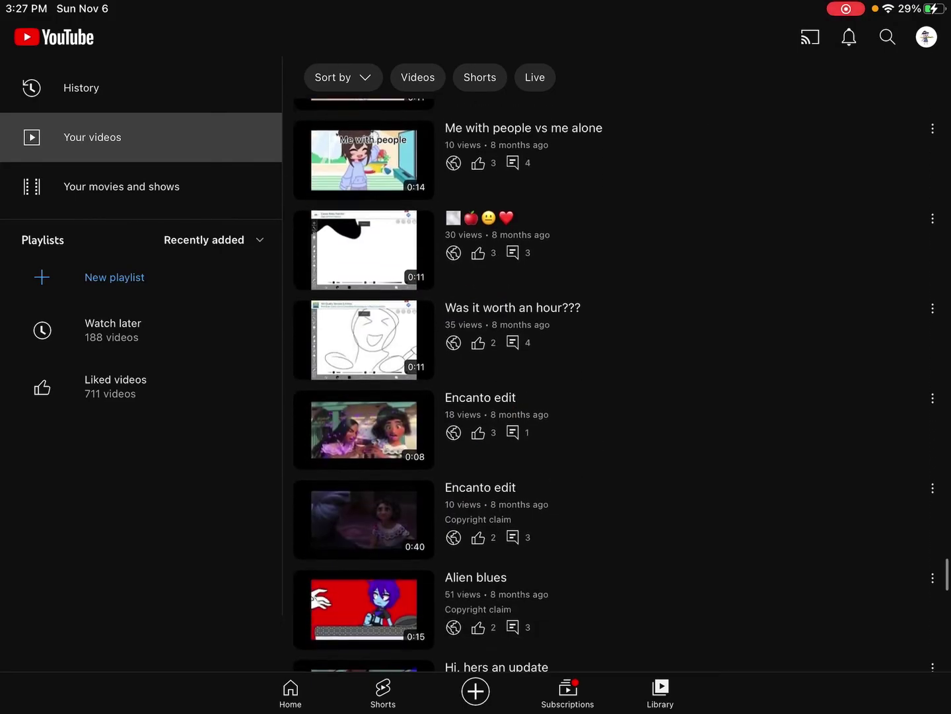
{"action": "left_click", "coordinate": [513, 306]}
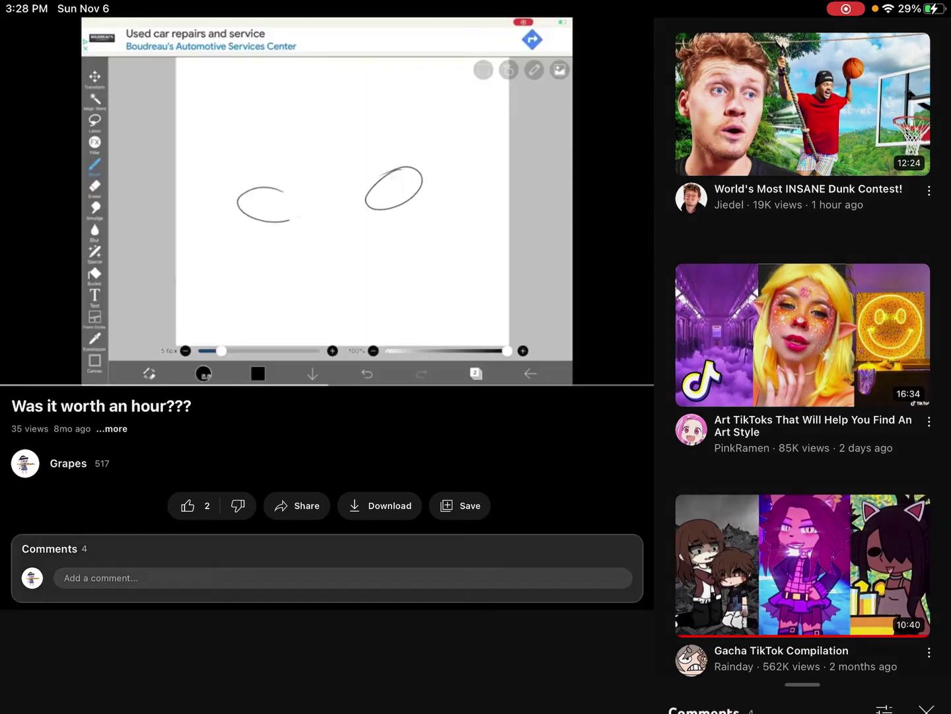
{"action": "left_click", "coordinate": [327, 578]}
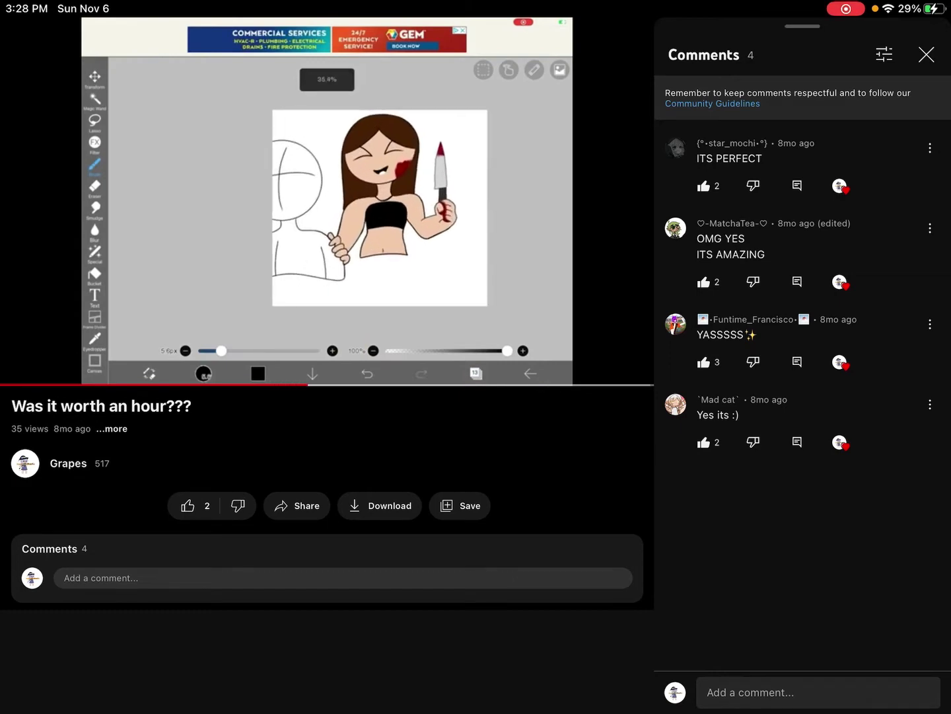
{"action": "left_click", "coordinate": [328, 201]}
{"action": "left_click", "coordinate": [21, 39]}
{"action": "scroll", "coordinate": [453, 357], "scroll_direction": "up", "scroll_amount": 3}
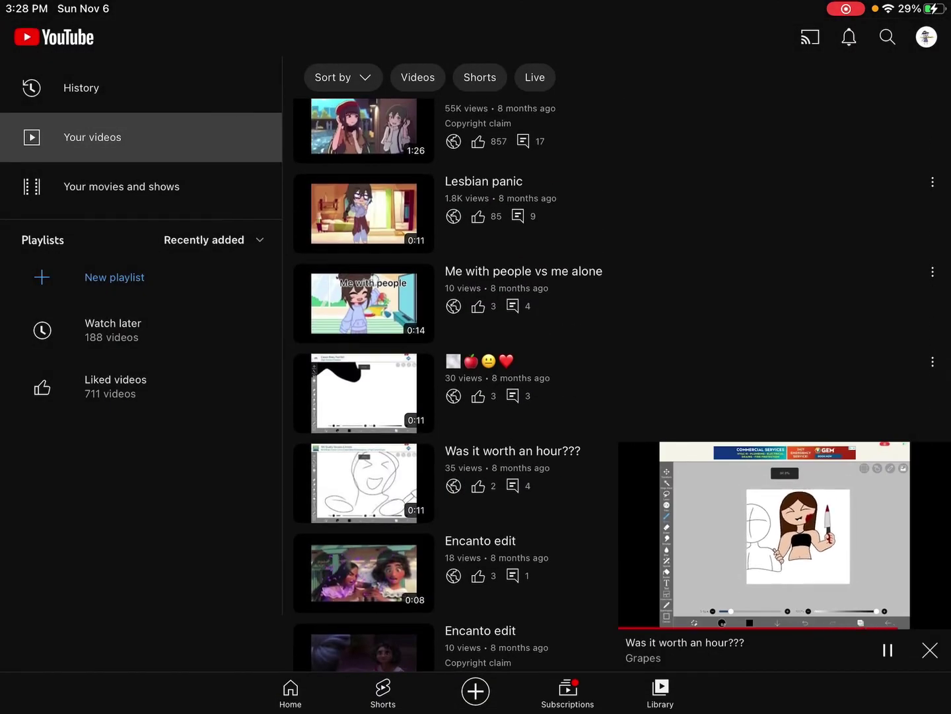
Step: Close the mini-player, play '2 hours for THIS?! I hate it so much', then minimize it
{"action": "left_click", "coordinate": [930, 650]}
{"action": "scroll", "coordinate": [610, 372], "scroll_direction": "up", "scroll_amount": 5}
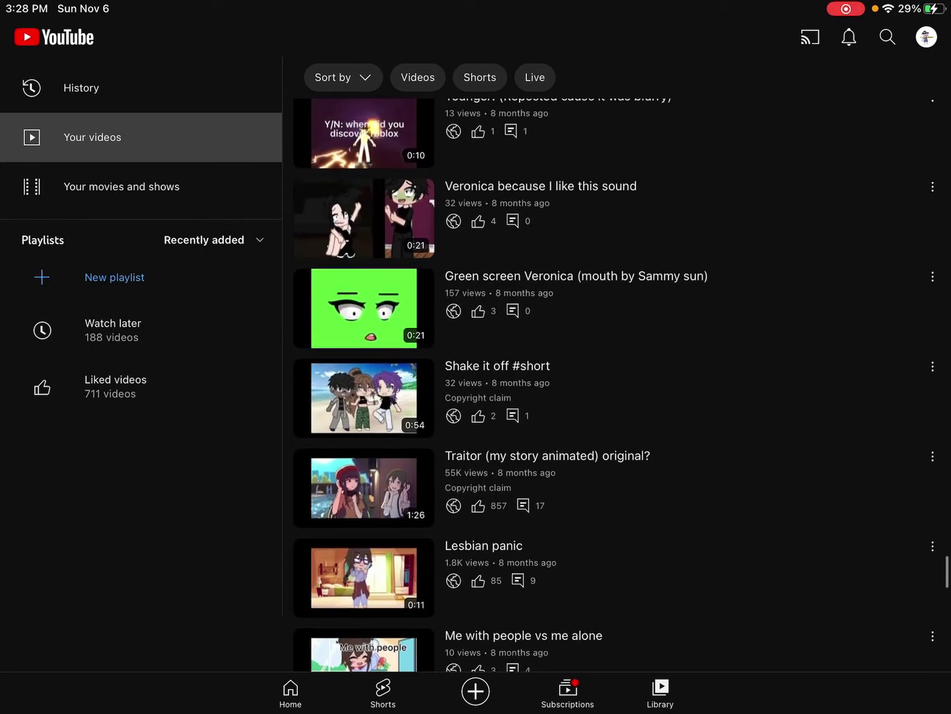
{"action": "scroll", "coordinate": [610, 372], "scroll_direction": "down", "scroll_amount": 3}
{"action": "scroll", "coordinate": [610, 371], "scroll_direction": "up", "scroll_amount": 6}
{"action": "scroll", "coordinate": [610, 372], "scroll_direction": "up", "scroll_amount": 6}
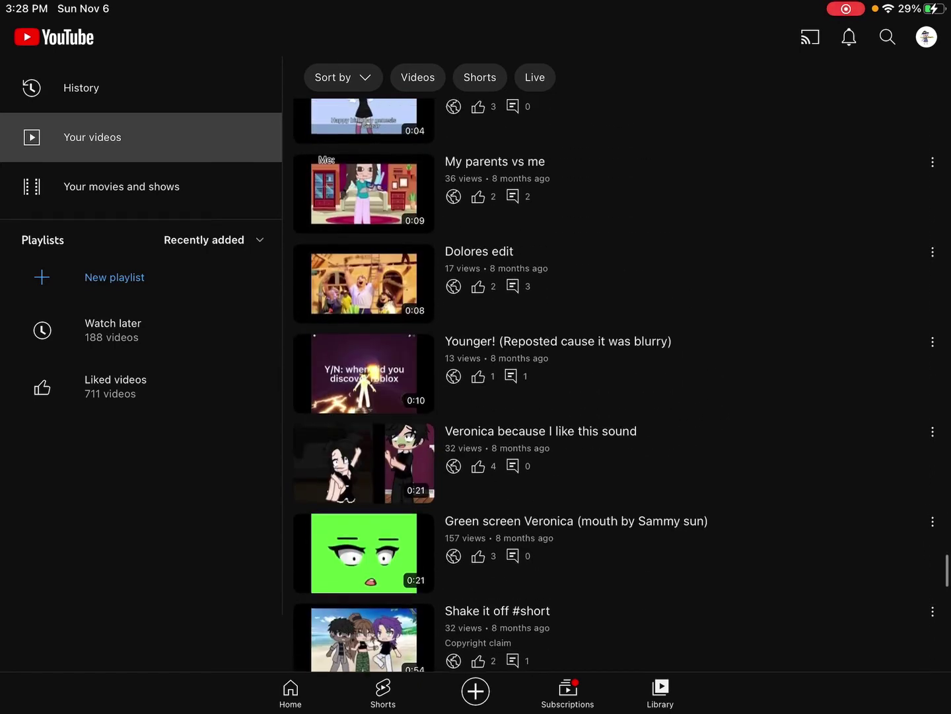
{"action": "scroll", "coordinate": [610, 372], "scroll_direction": "up", "scroll_amount": 8}
{"action": "scroll", "coordinate": [609, 371], "scroll_direction": "up", "scroll_amount": 1}
{"action": "scroll", "coordinate": [610, 371], "scroll_direction": "up", "scroll_amount": 6}
{"action": "scroll", "coordinate": [610, 372], "scroll_direction": "up", "scroll_amount": 1}
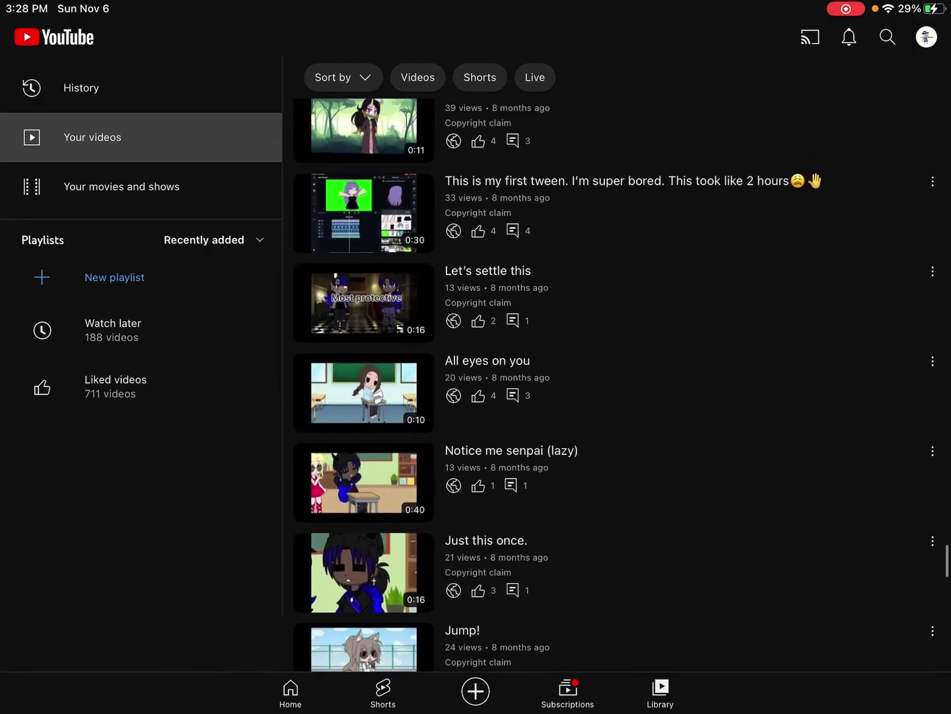
{"action": "scroll", "coordinate": [610, 371], "scroll_direction": "up", "scroll_amount": 6}
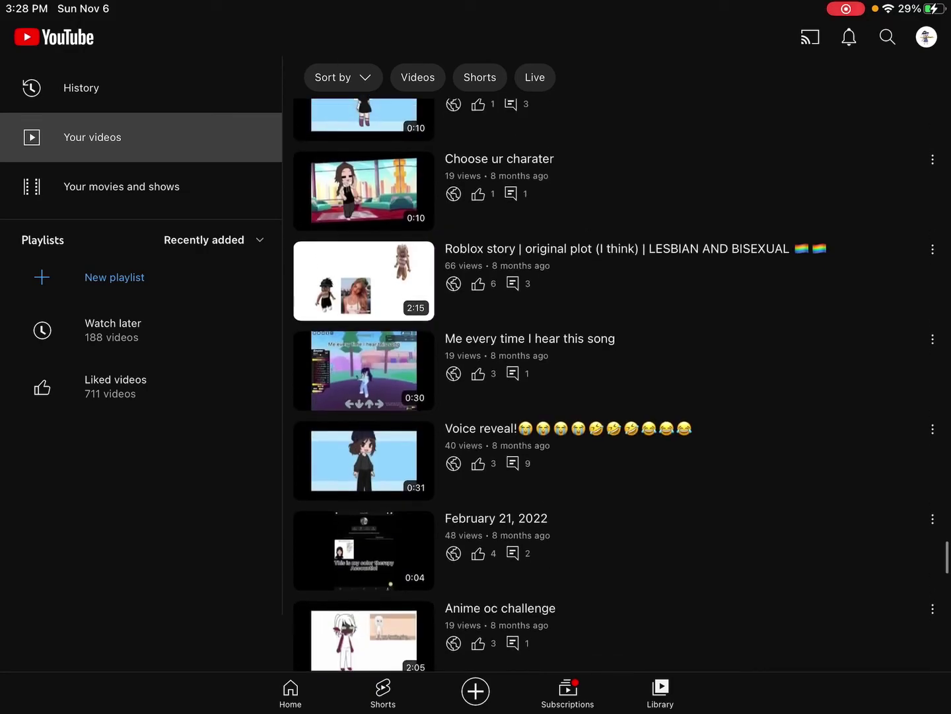
{"action": "scroll", "coordinate": [610, 372], "scroll_direction": "down", "scroll_amount": 3}
{"action": "scroll", "coordinate": [610, 371], "scroll_direction": "up", "scroll_amount": 8}
{"action": "scroll", "coordinate": [610, 372], "scroll_direction": "up", "scroll_amount": 4}
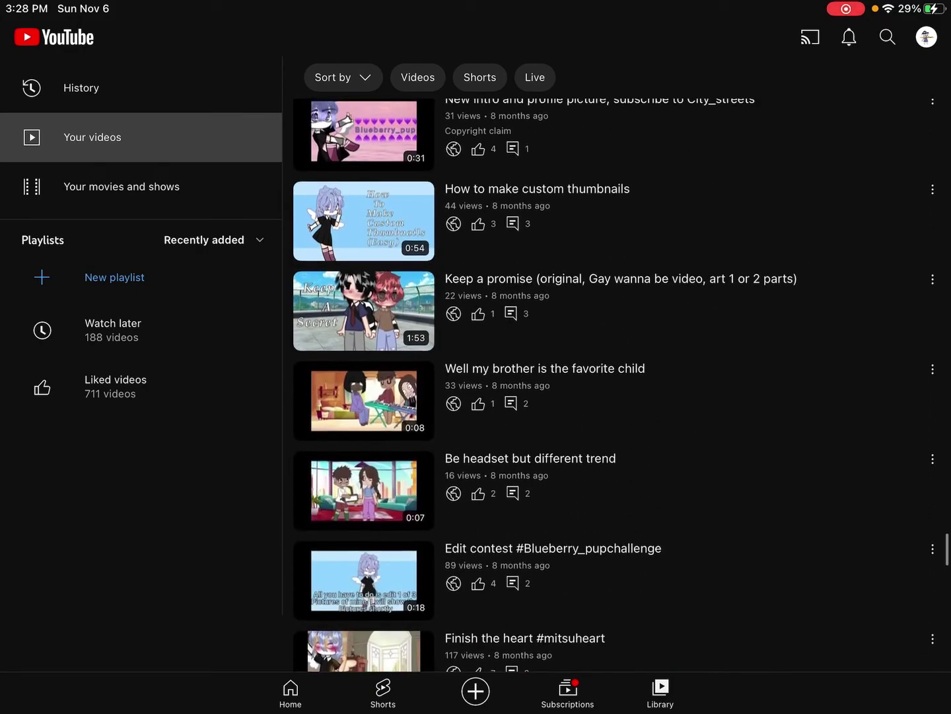
{"action": "scroll", "coordinate": [610, 372], "scroll_direction": "up", "scroll_amount": 6}
{"action": "scroll", "coordinate": [610, 371], "scroll_direction": "up", "scroll_amount": 6}
{"action": "scroll", "coordinate": [610, 372], "scroll_direction": "up", "scroll_amount": 1}
{"action": "scroll", "coordinate": [610, 372], "scroll_direction": "up", "scroll_amount": 8}
{"action": "scroll", "coordinate": [609, 372], "scroll_direction": "up", "scroll_amount": 1}
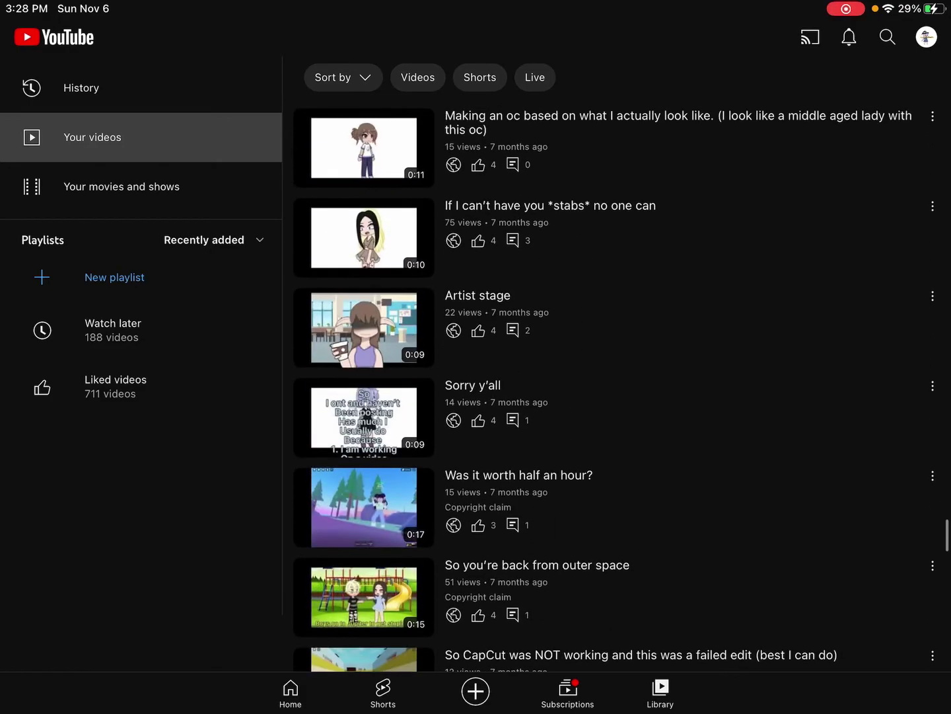
{"action": "scroll", "coordinate": [610, 371], "scroll_direction": "up", "scroll_amount": 2}
{"action": "scroll", "coordinate": [610, 372], "scroll_direction": "up", "scroll_amount": 5}
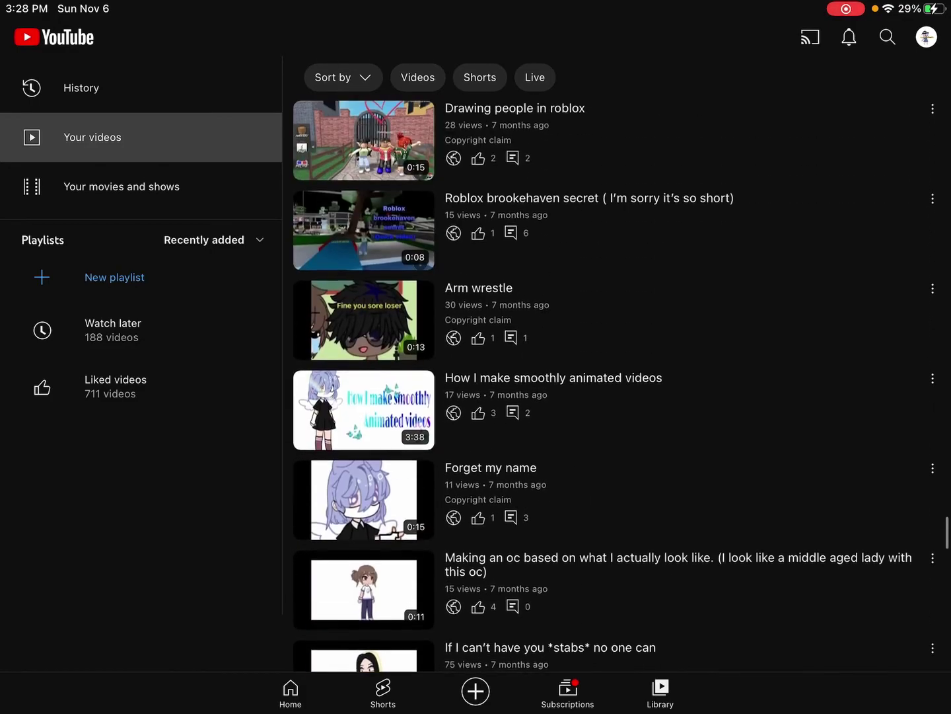
{"action": "scroll", "coordinate": [610, 371], "scroll_direction": "up", "scroll_amount": 1}
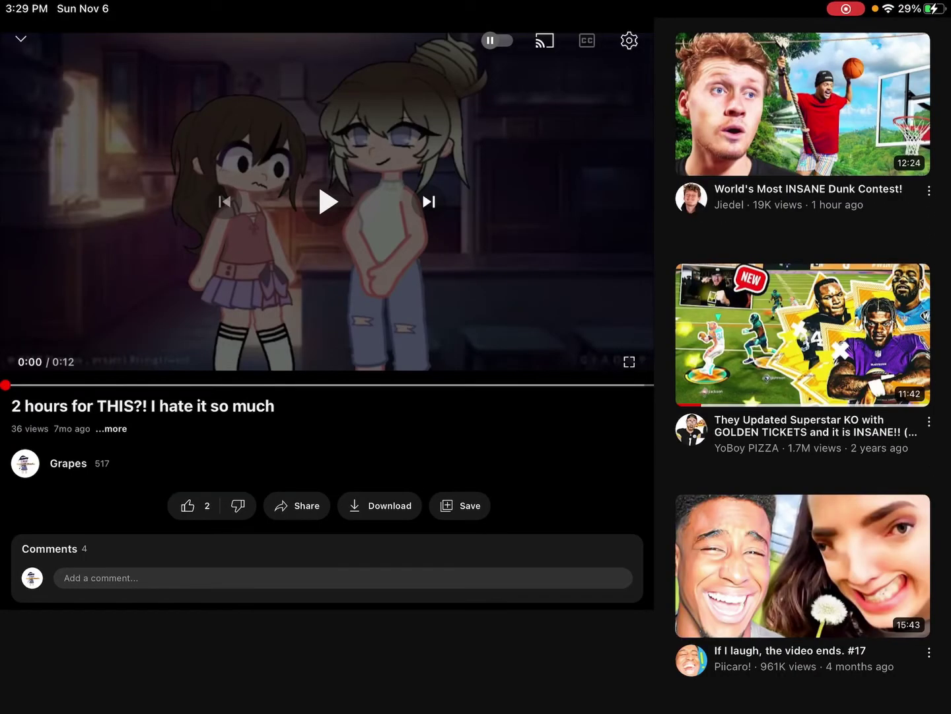
{"action": "left_click", "coordinate": [327, 201]}
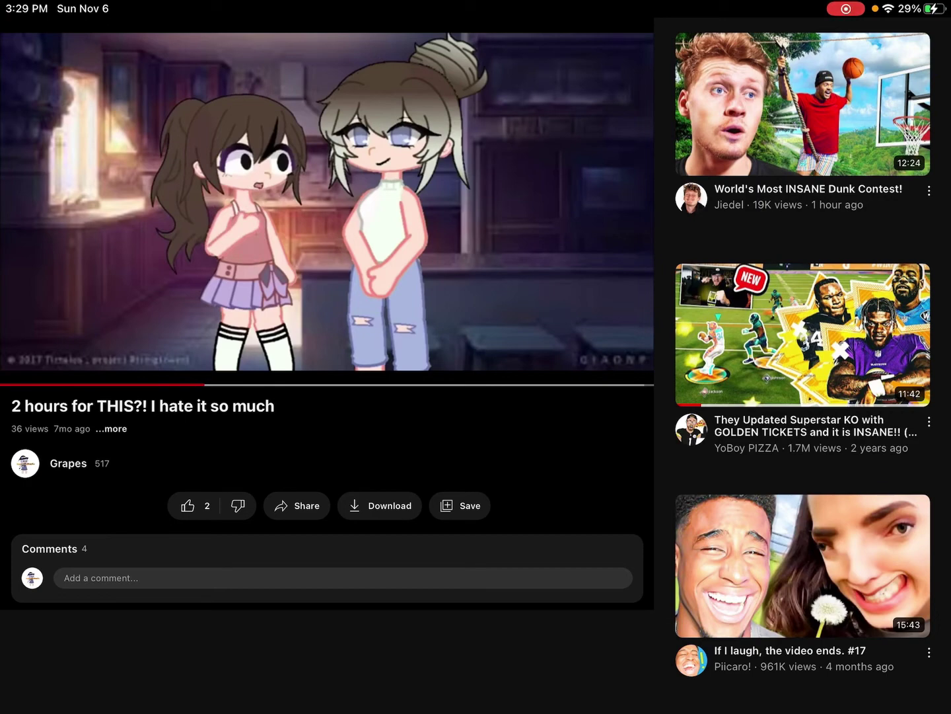
{"action": "left_click", "coordinate": [327, 201]}
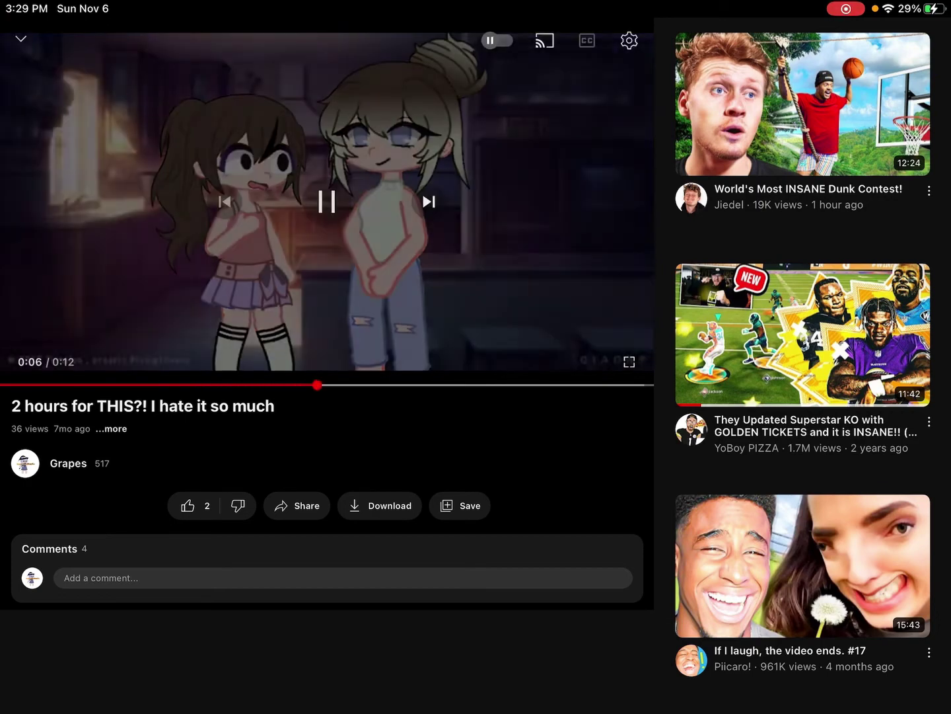
{"action": "left_click", "coordinate": [16, 36]}
Step: Dismiss the mini-player, uncovering the Your videos uploads list
{"action": "left_click", "coordinate": [930, 650]}
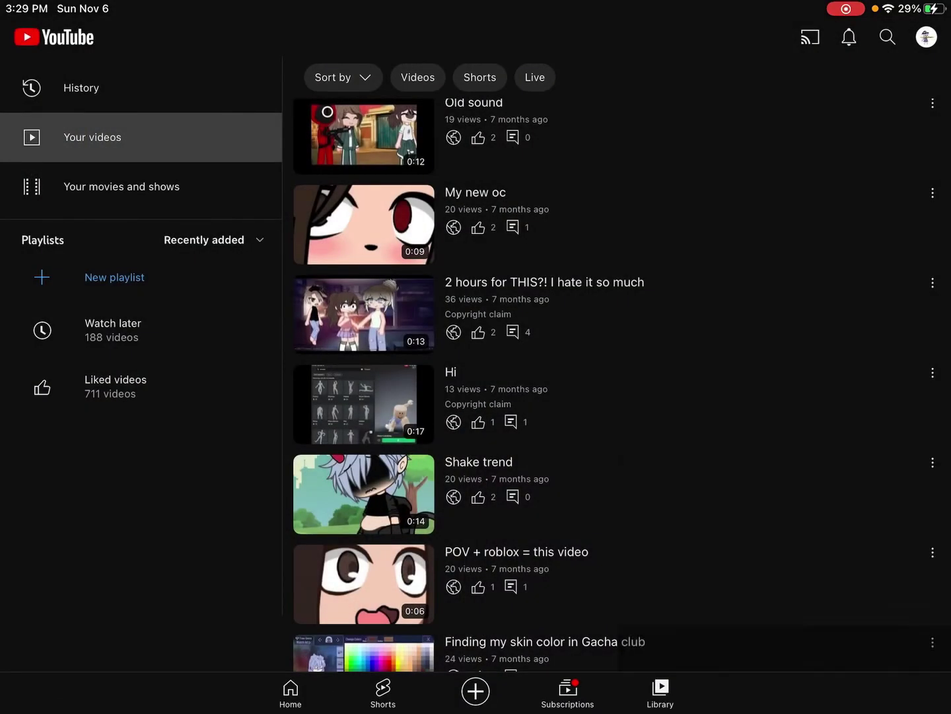
{"action": "scroll", "coordinate": [610, 372], "scroll_direction": "up", "scroll_amount": 3}
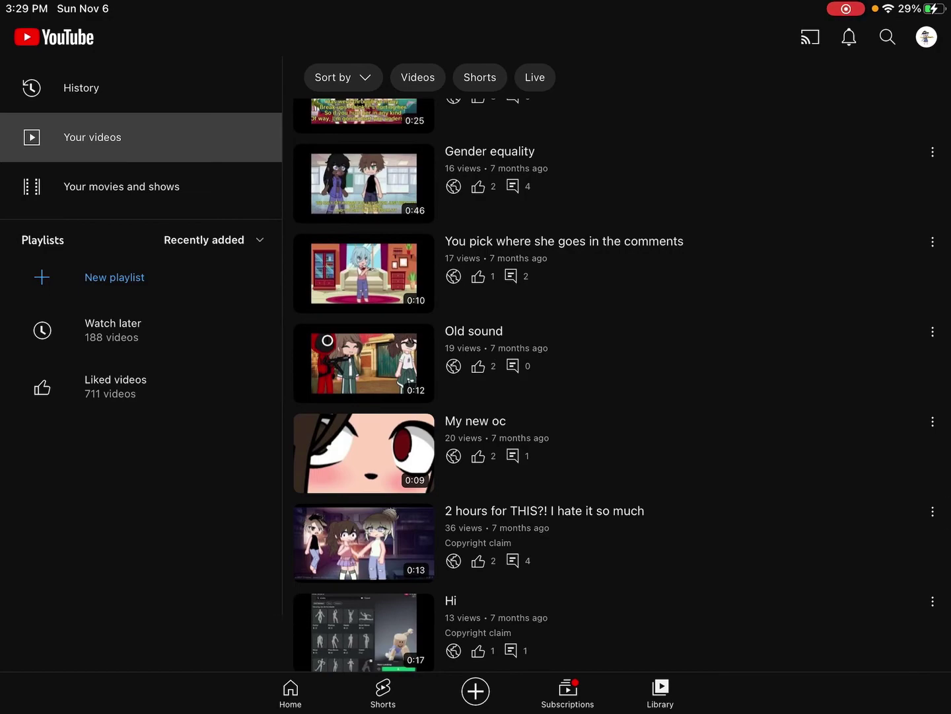